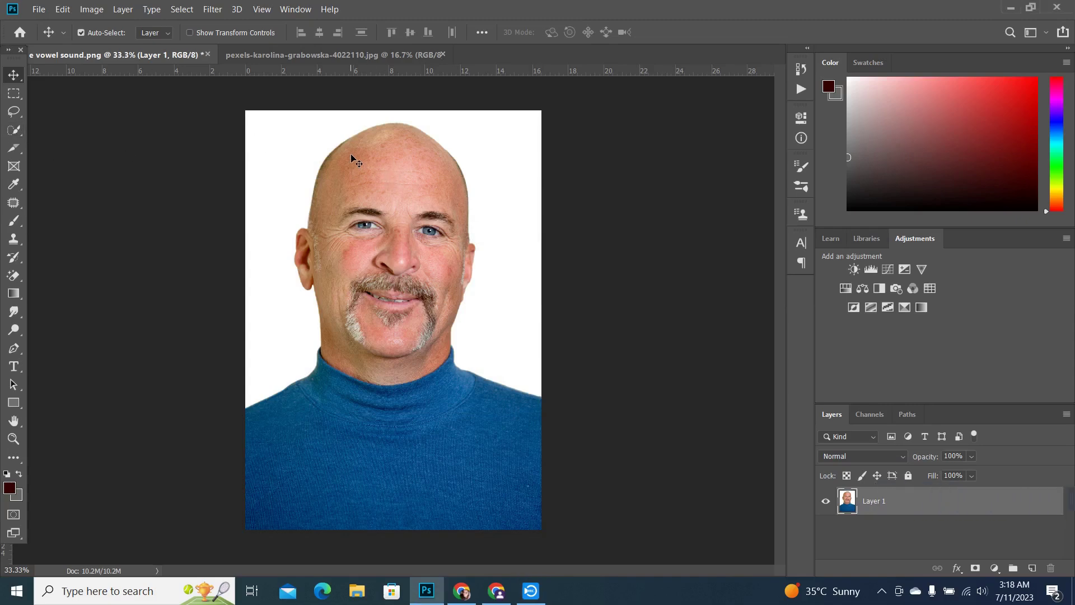
Quick-select the man's whole face and add a layer mask so only the head remains
left_click(14, 132)
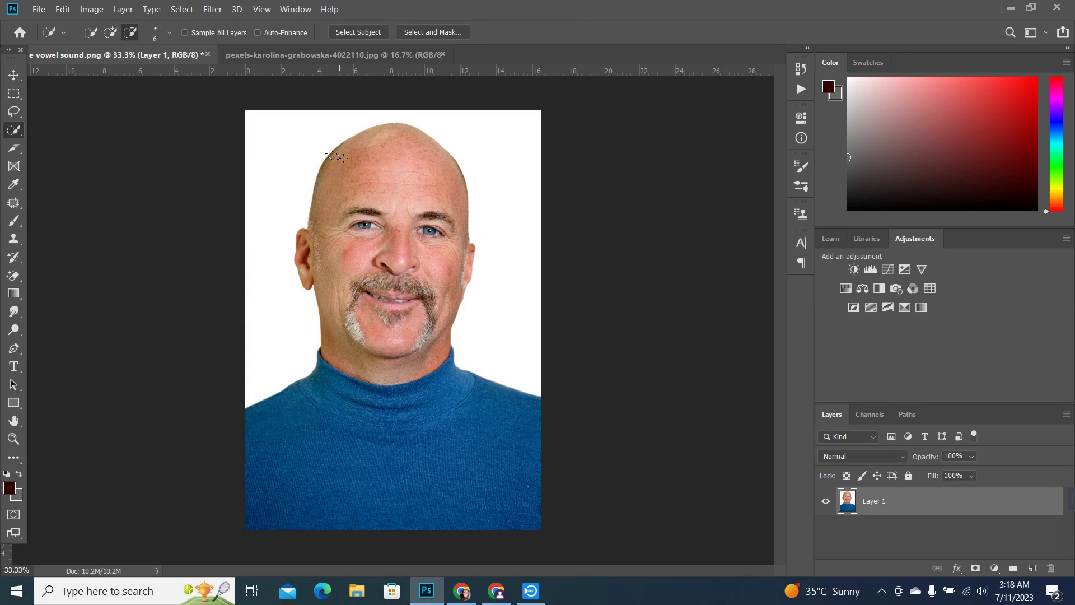
left_click_drag(370, 147, 454, 198)
mouse_move(366, 220)
left_mouse_down()
mouse_move(464, 283)
mouse_move(394, 269)
left_mouse_up()
left_click_drag(404, 343, 391, 344)
left_click(975, 568)
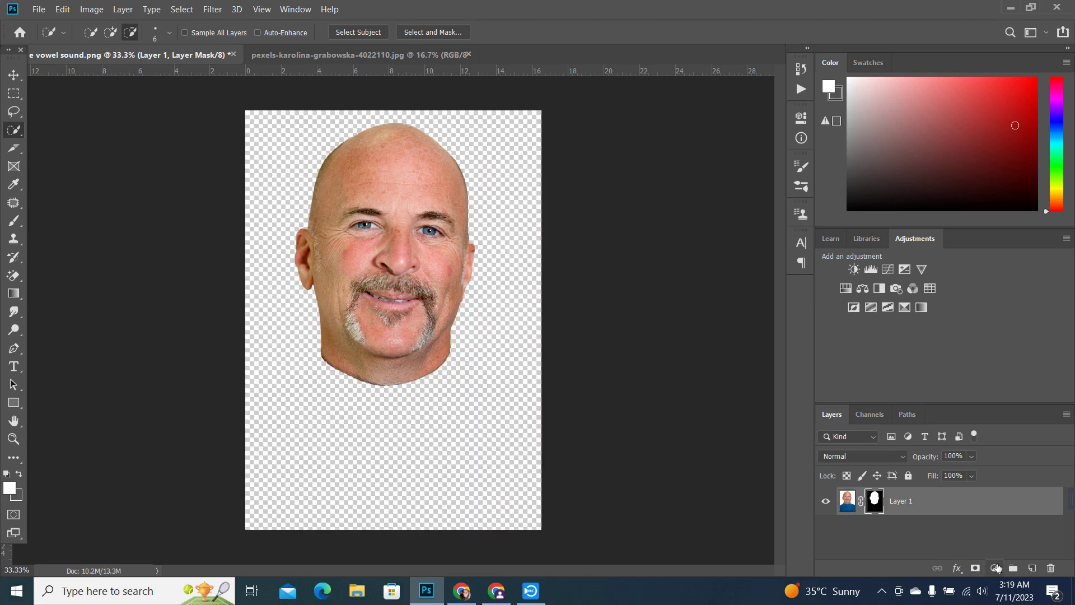
Add a white Solid Color fill layer and place it beneath the face layer
left_click(996, 568)
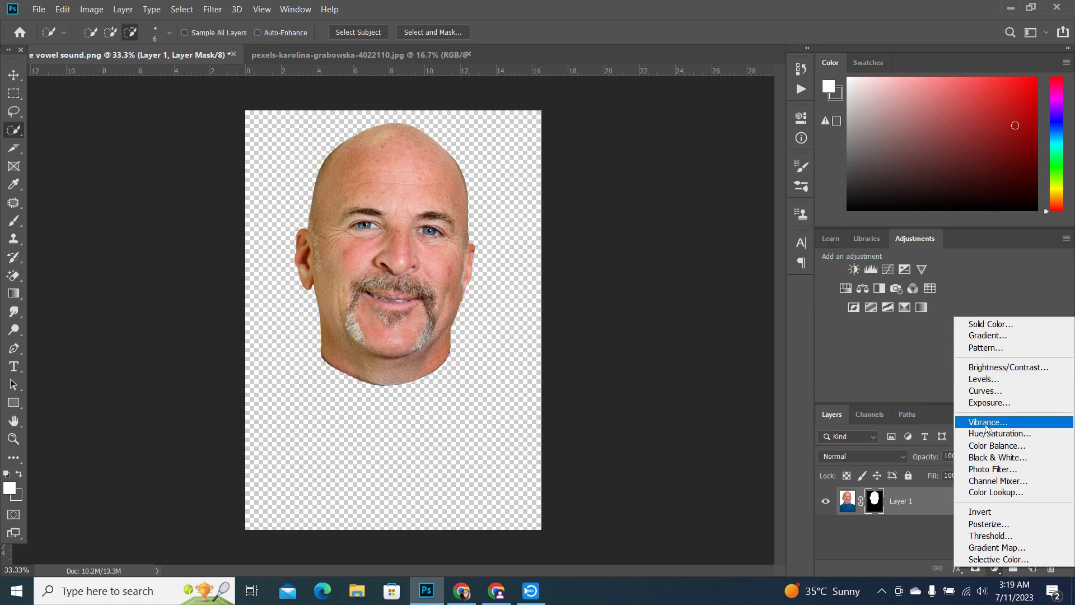
left_click(968, 324)
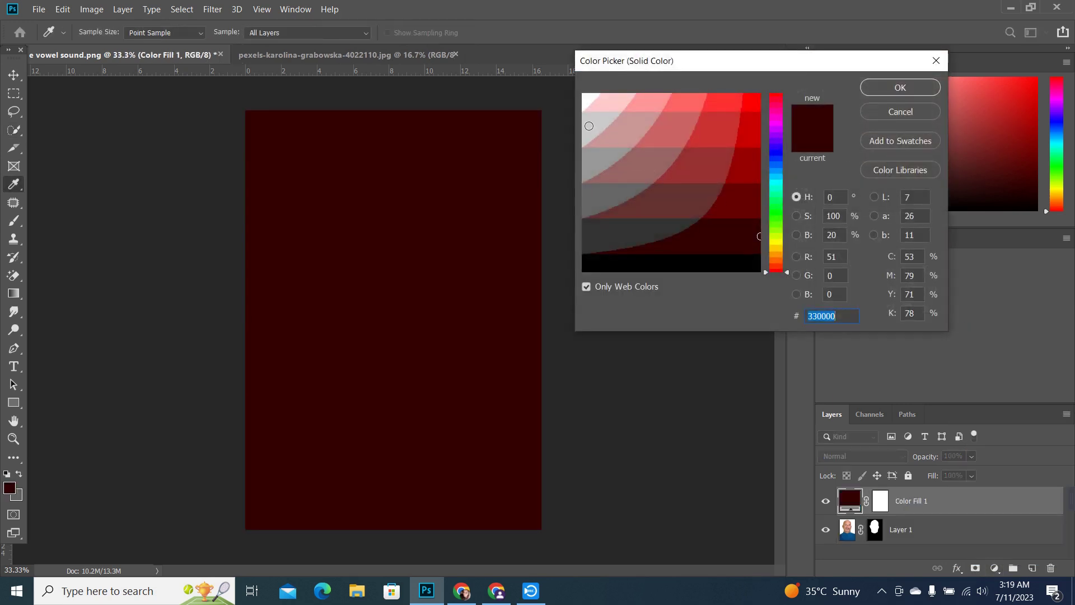
left_click(583, 103)
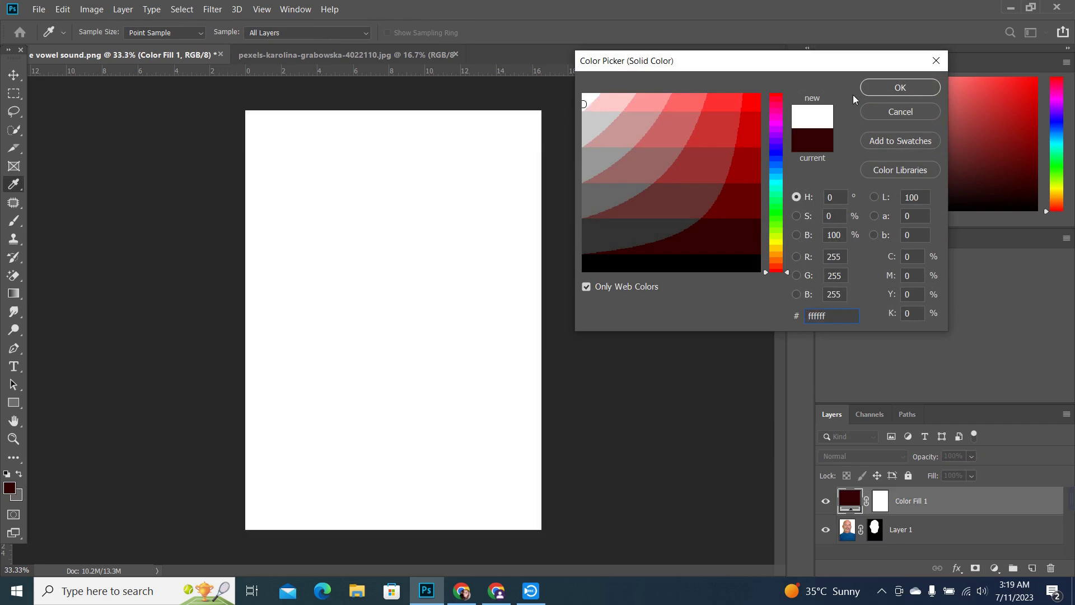
left_click(890, 87)
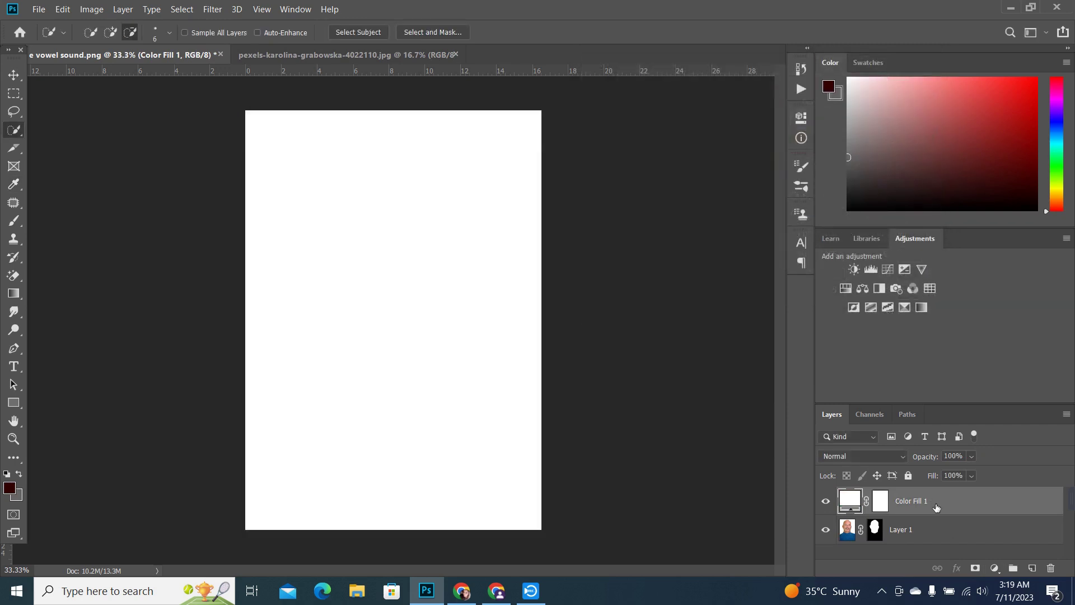
left_click_drag(936, 504, 942, 541)
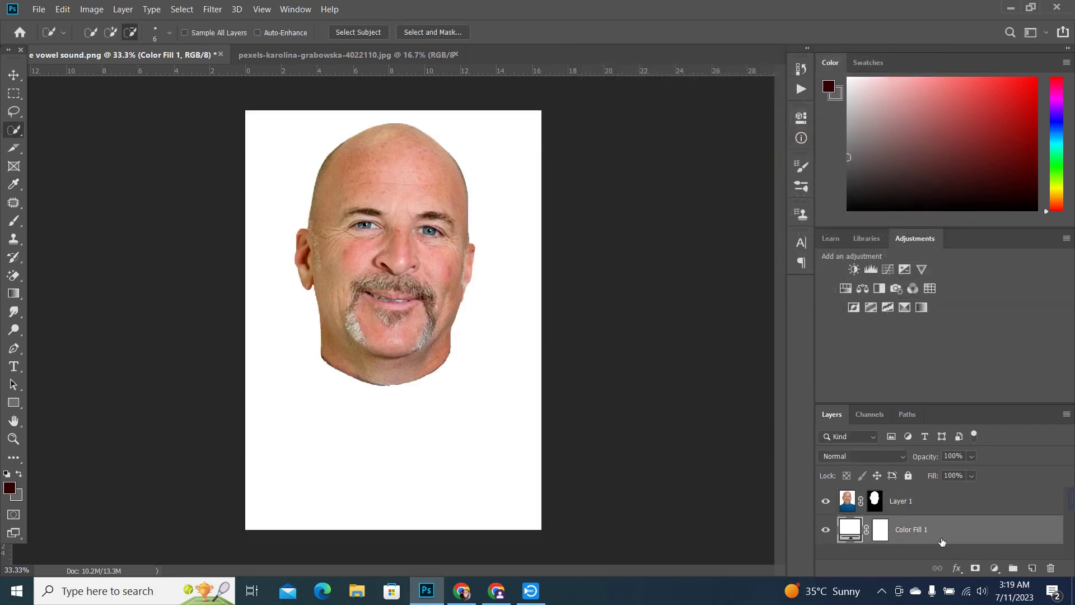
Move the face slightly lower and apply its layer mask permanently
left_click(880, 507)
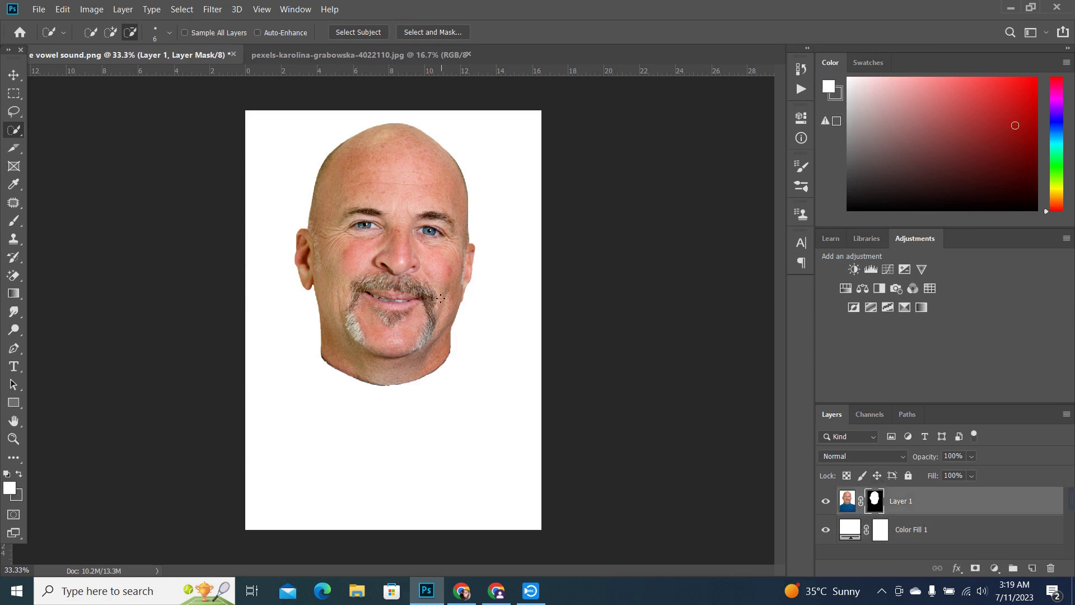
left_click(13, 75)
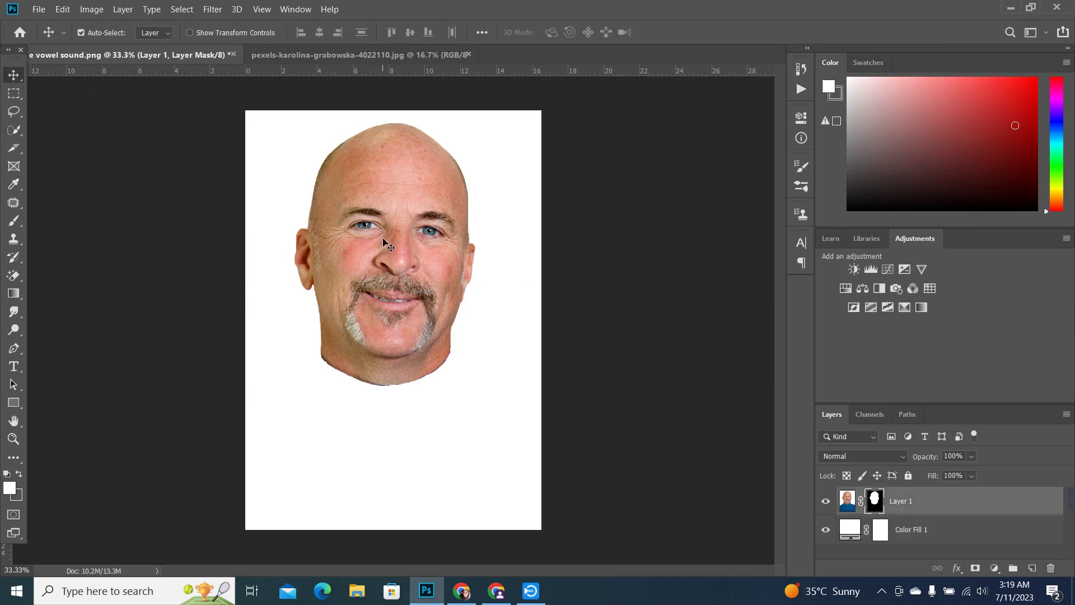
left_click_drag(385, 244, 391, 299)
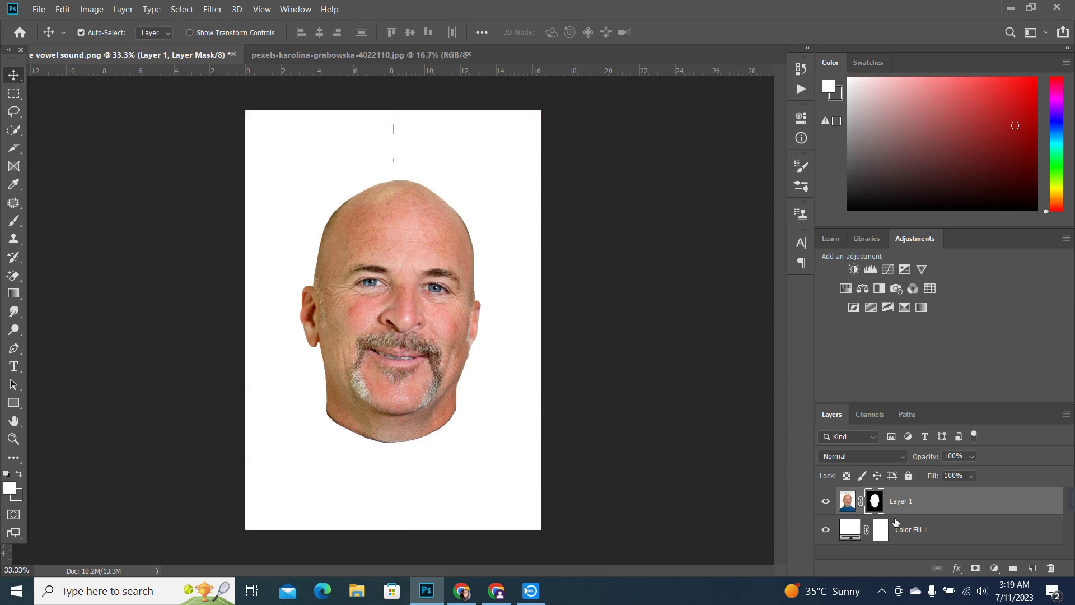
right_click(875, 506)
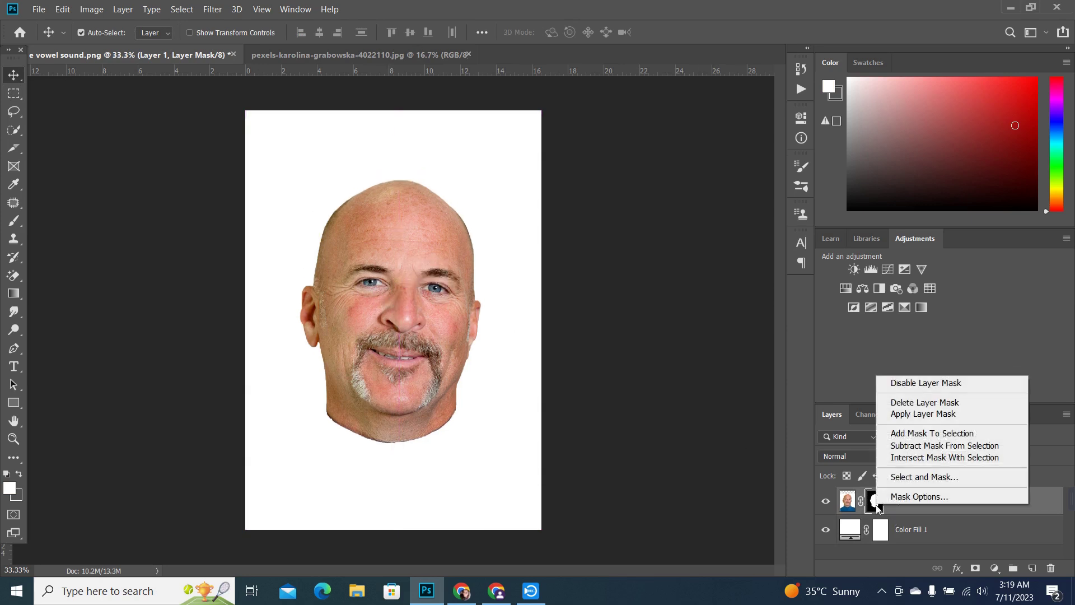
left_click(909, 413)
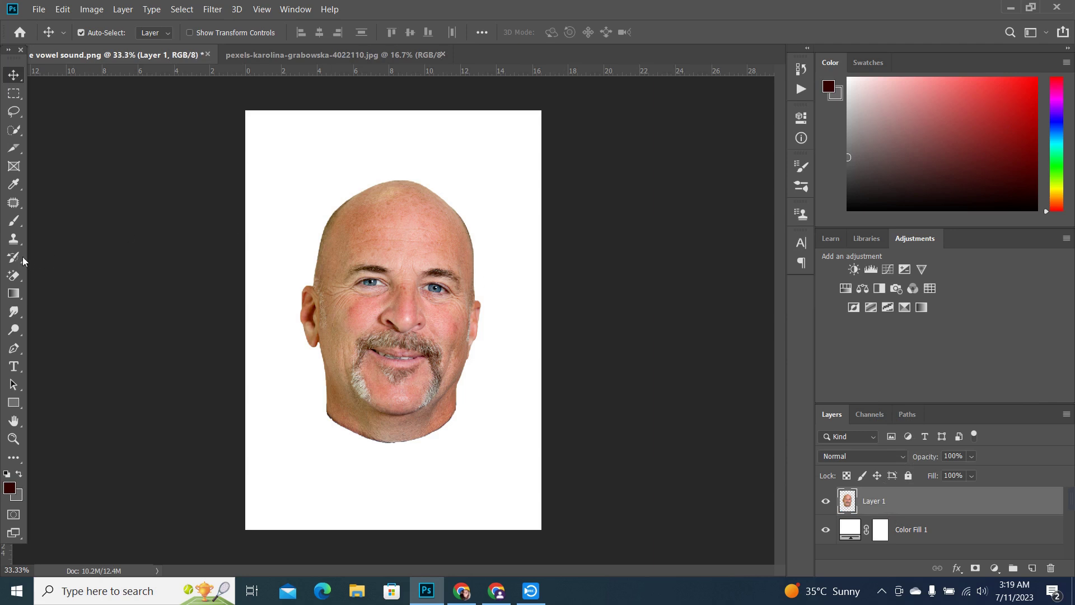
Draw a closed Pen path from the moustache line around the mouth and chin
left_click(14, 348)
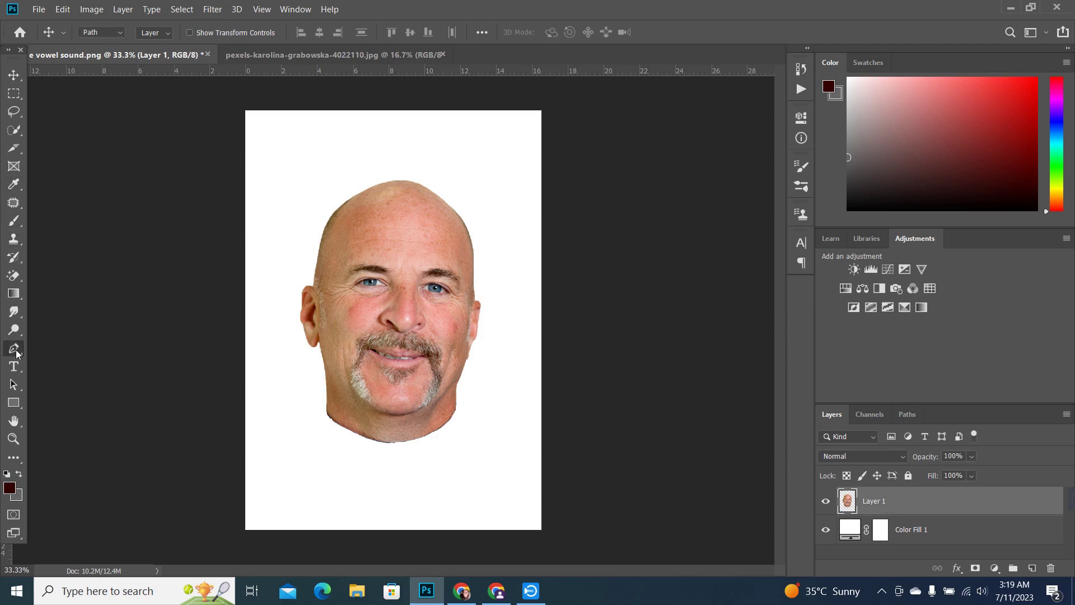
left_click(292, 379)
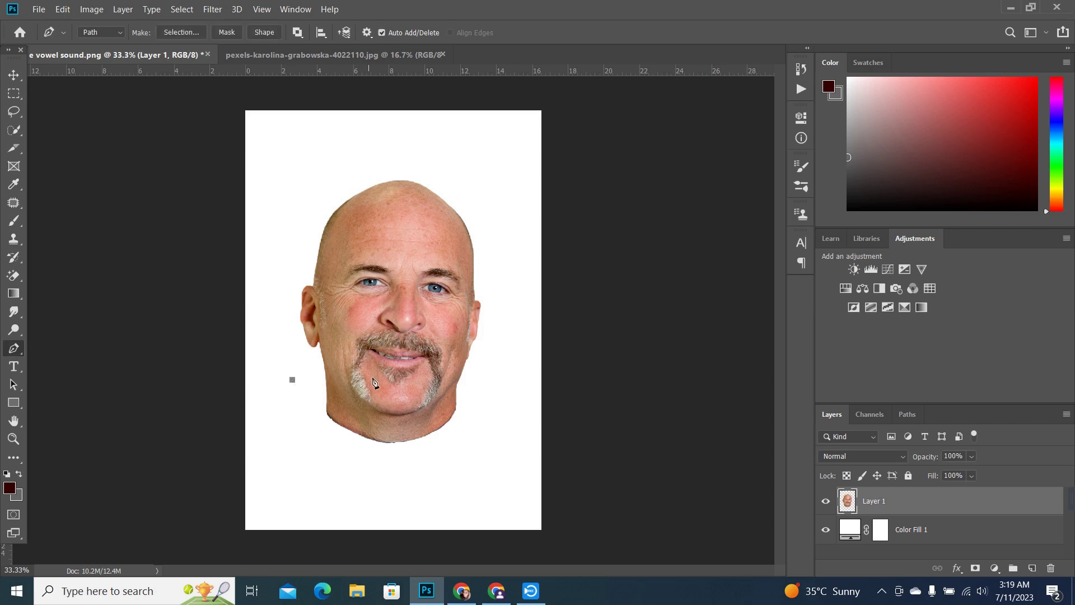
left_click(473, 354)
left_click_drag(475, 354, 521, 317)
key("ctrl+z")
key("ctrl+z")
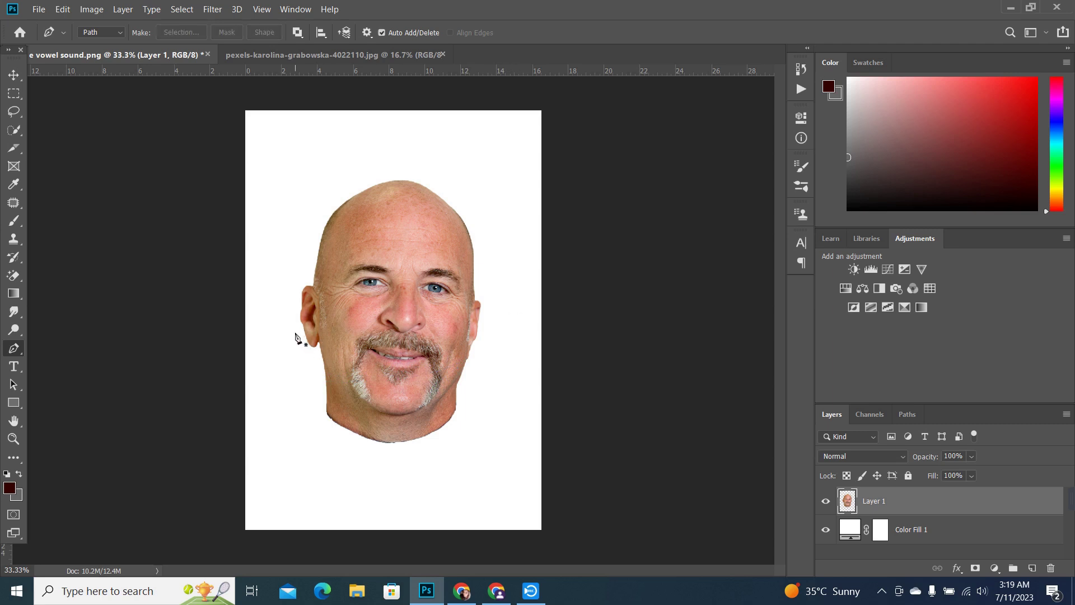
left_click(284, 332)
left_click_drag(487, 335, 550, 306)
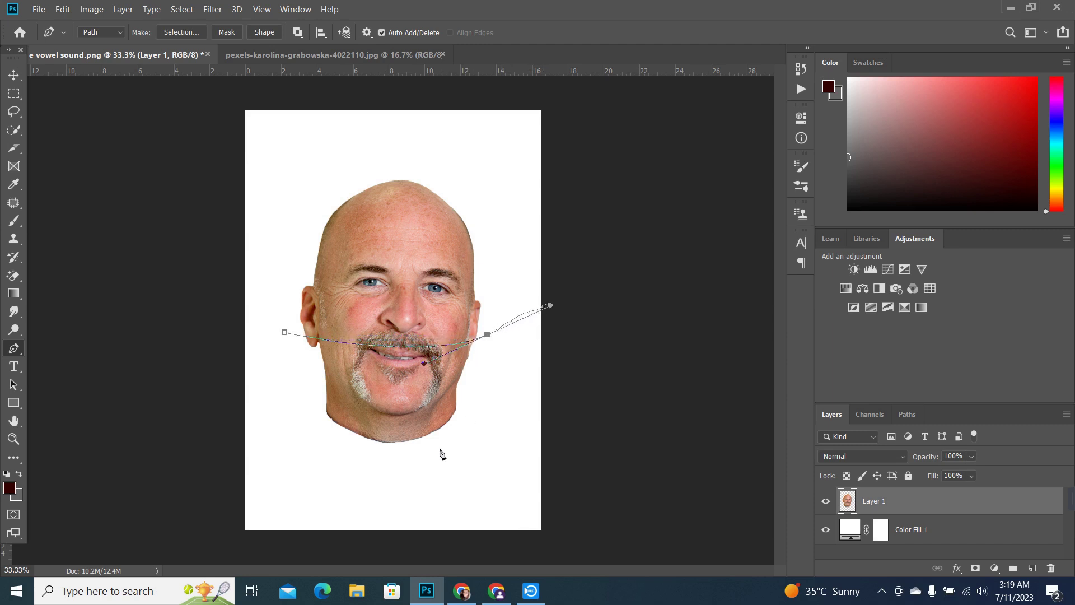
mouse_move(385, 462)
left_mouse_down()
mouse_move(298, 473)
mouse_move(252, 459)
left_mouse_up()
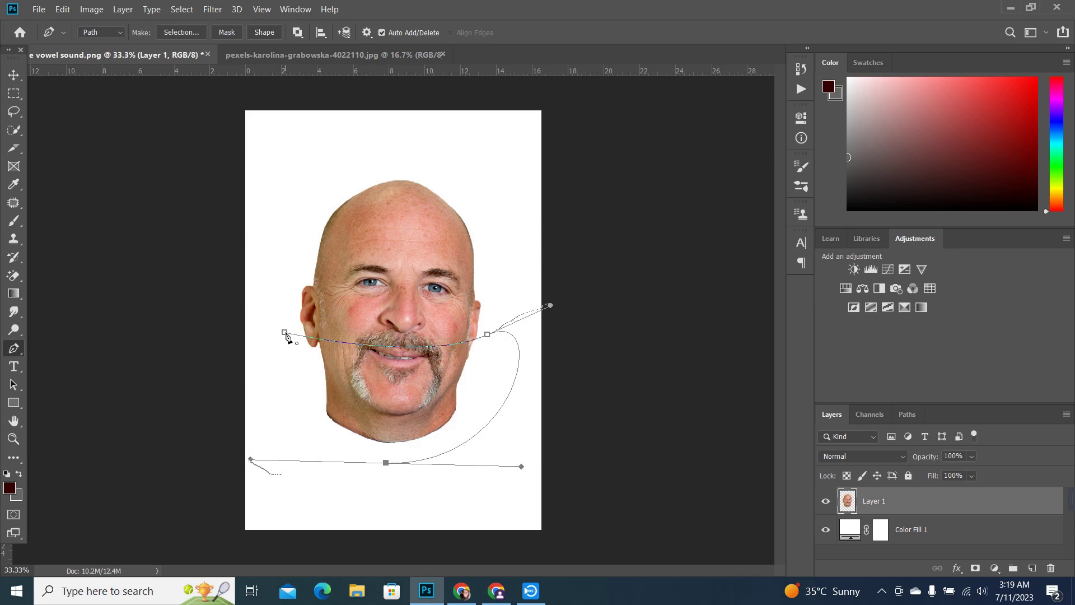
left_click_drag(284, 332, 293, 320)
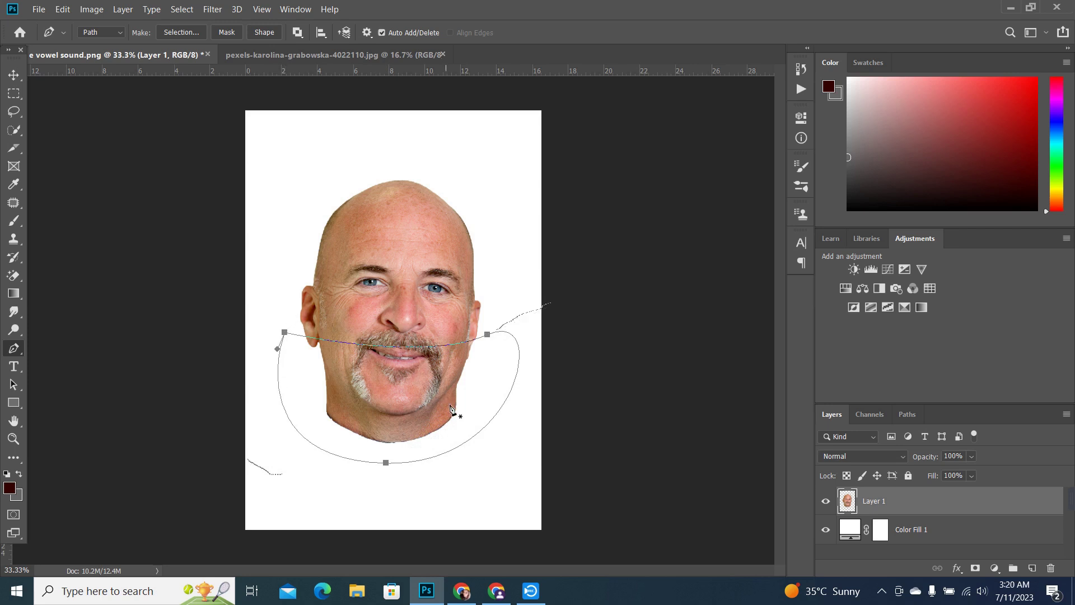
Move the mouth and chin onto their own layer and lower them, opening a gap
key("ctrl+Return")
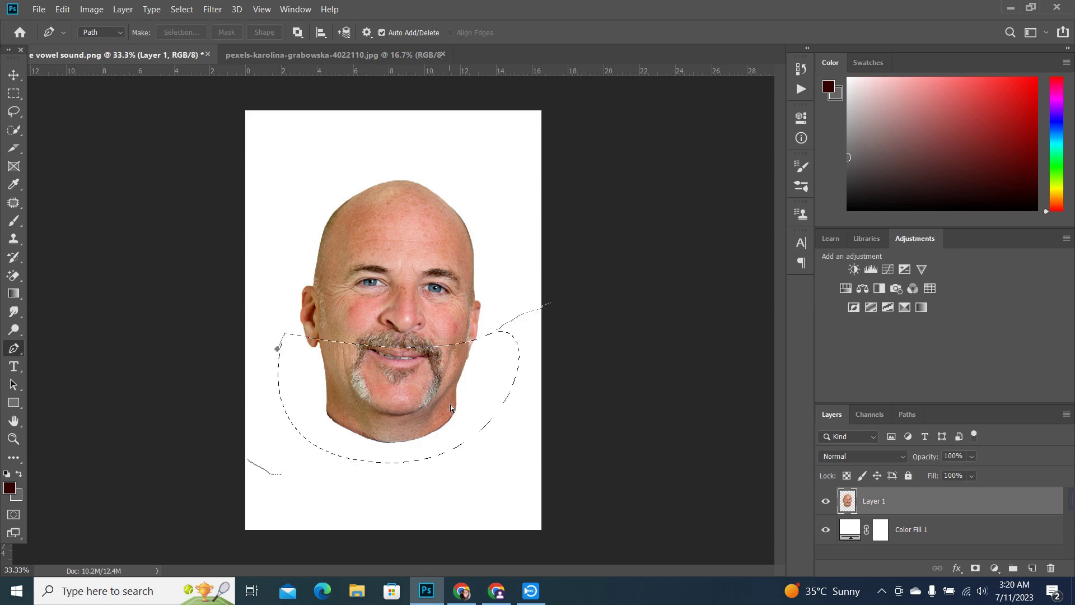
key("Delete")
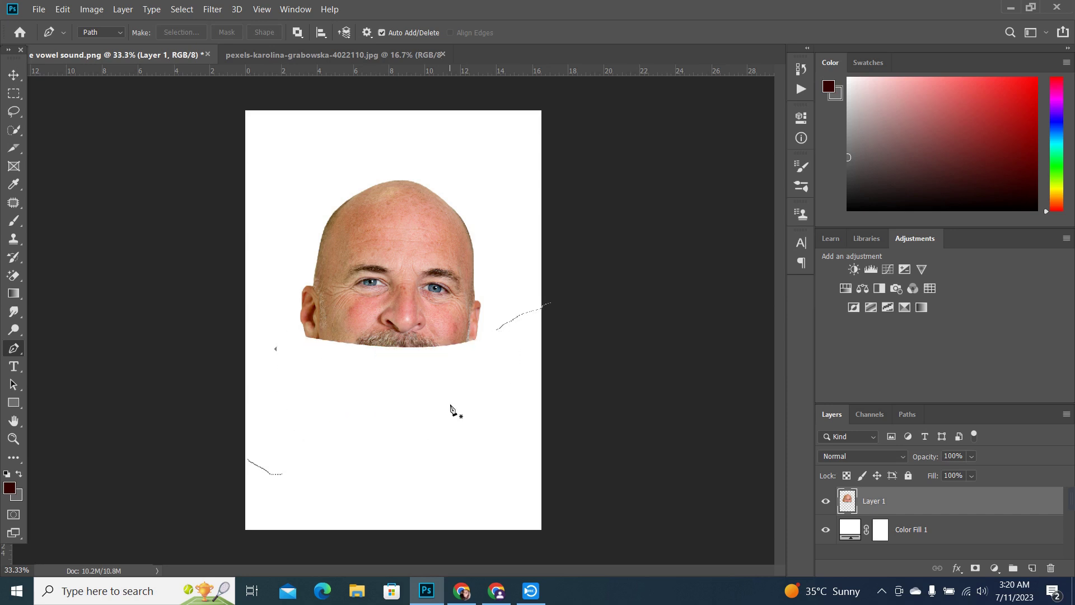
key("ctrl+v")
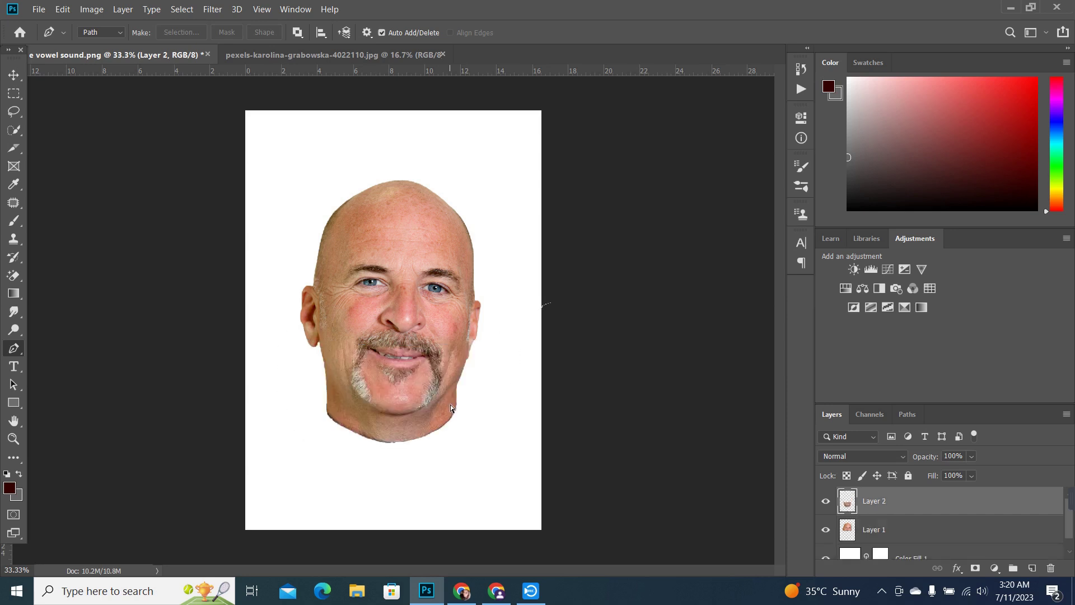
left_click(13, 75)
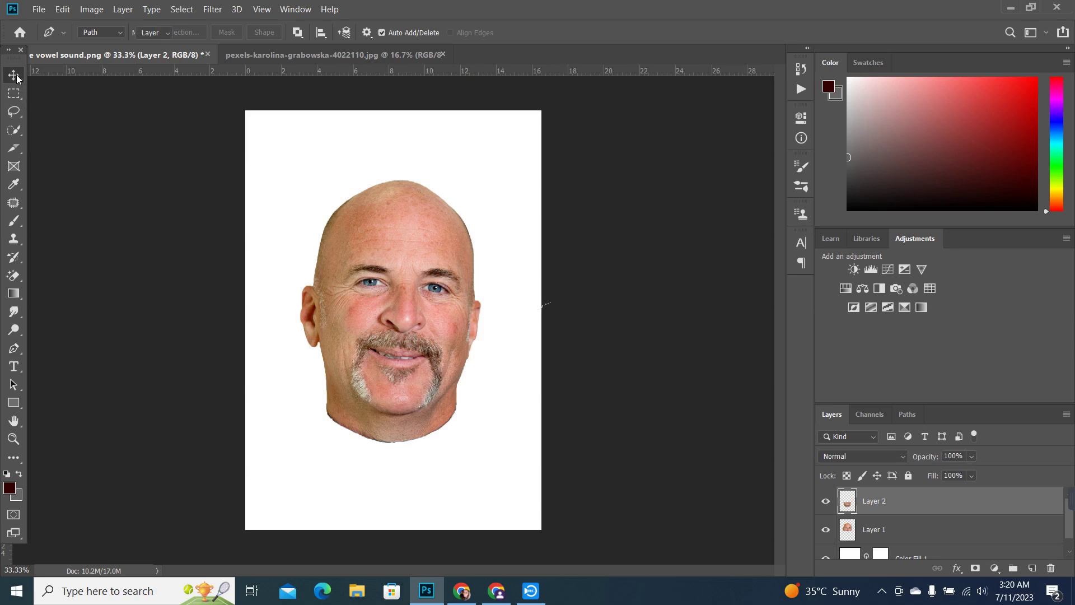
left_click_drag(414, 387, 408, 413)
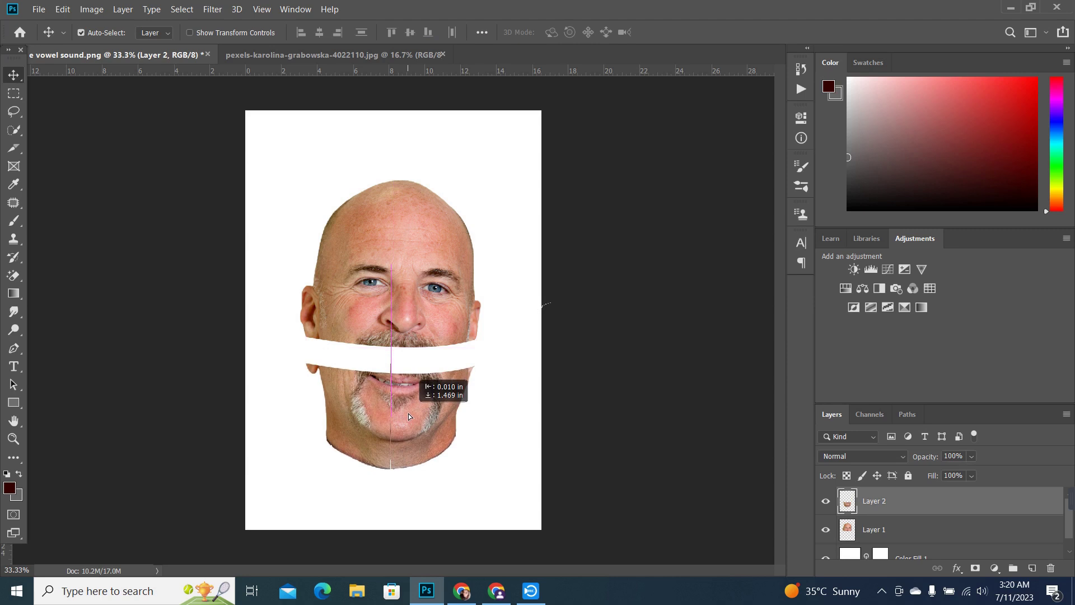
left_click_drag(409, 413, 408, 413)
left_click(880, 533)
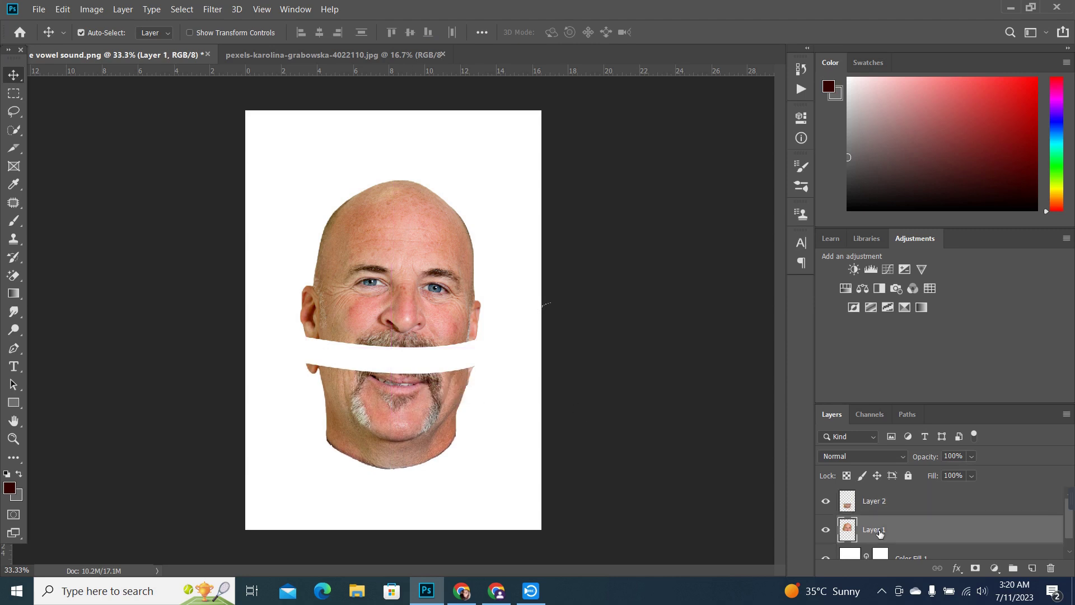
left_click(14, 348)
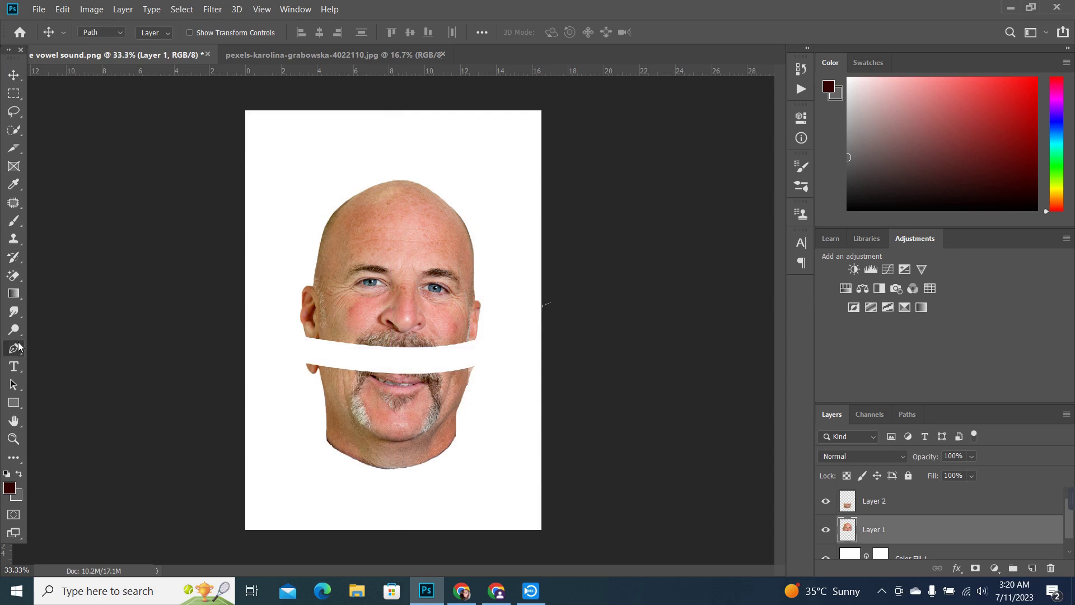
Draw a closed Pen path from a curved forehead line down to the moustache
left_click(296, 216)
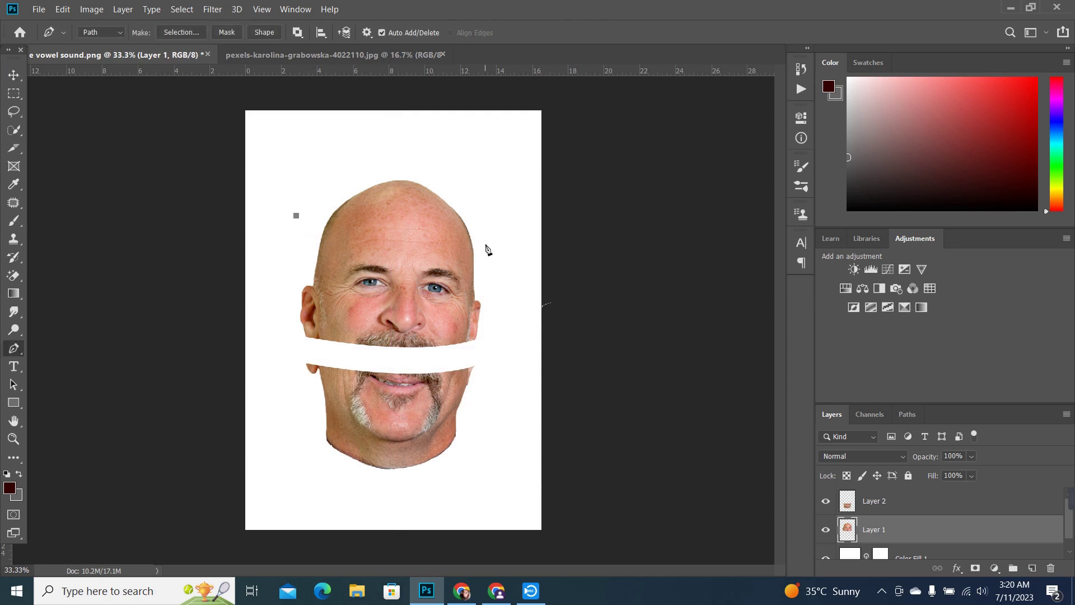
mouse_move(497, 235)
left_mouse_down()
mouse_move(516, 209)
mouse_move(581, 181)
left_mouse_up()
left_click_drag(448, 346, 380, 337)
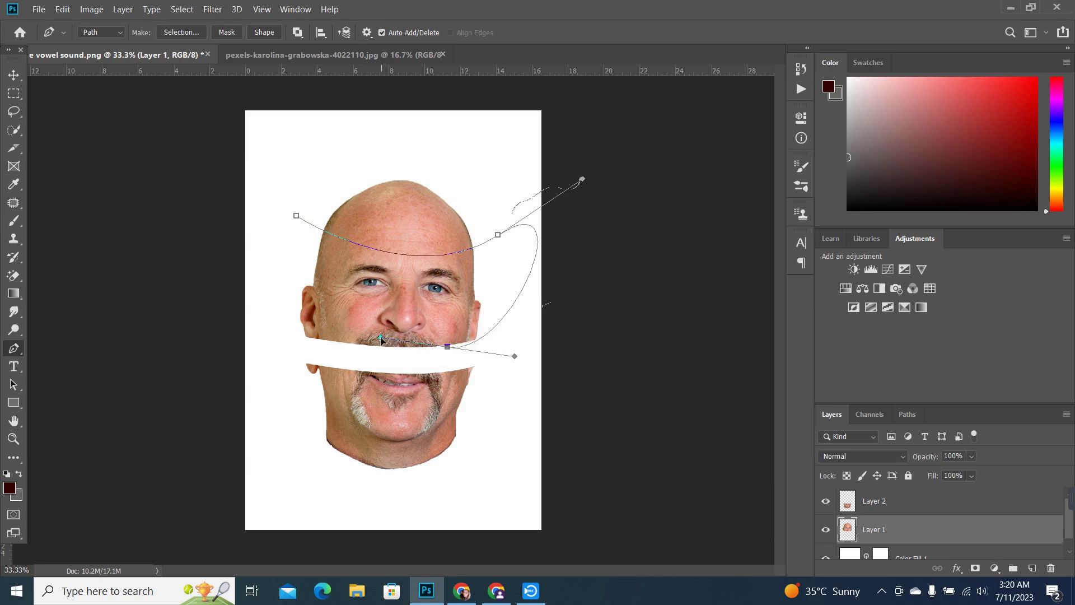
mouse_move(295, 318)
left_mouse_down()
mouse_move(291, 256)
mouse_move(243, 253)
left_mouse_up()
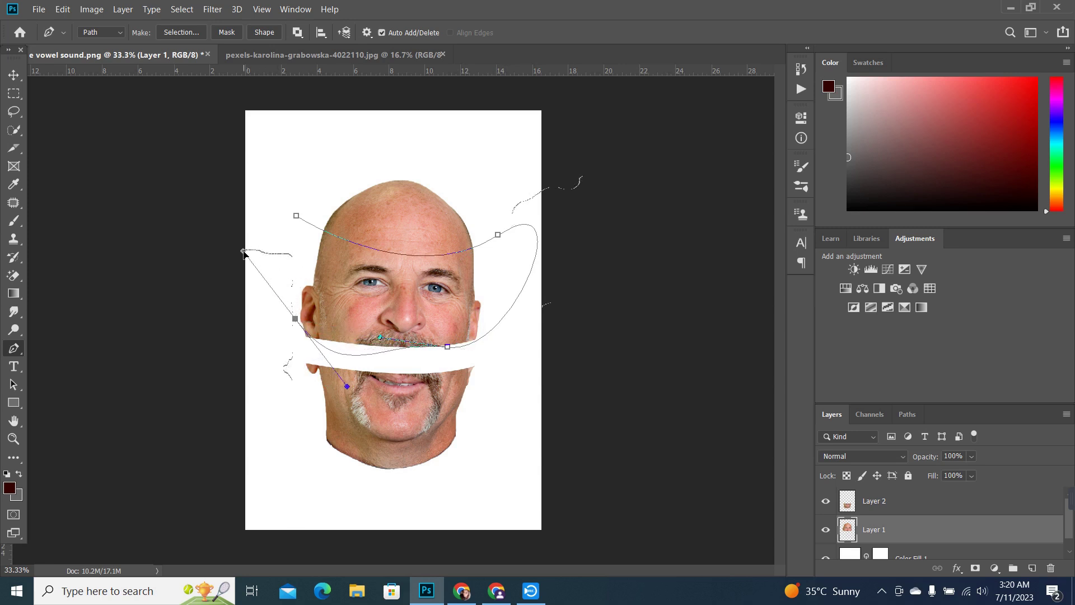
key("ctrl+z")
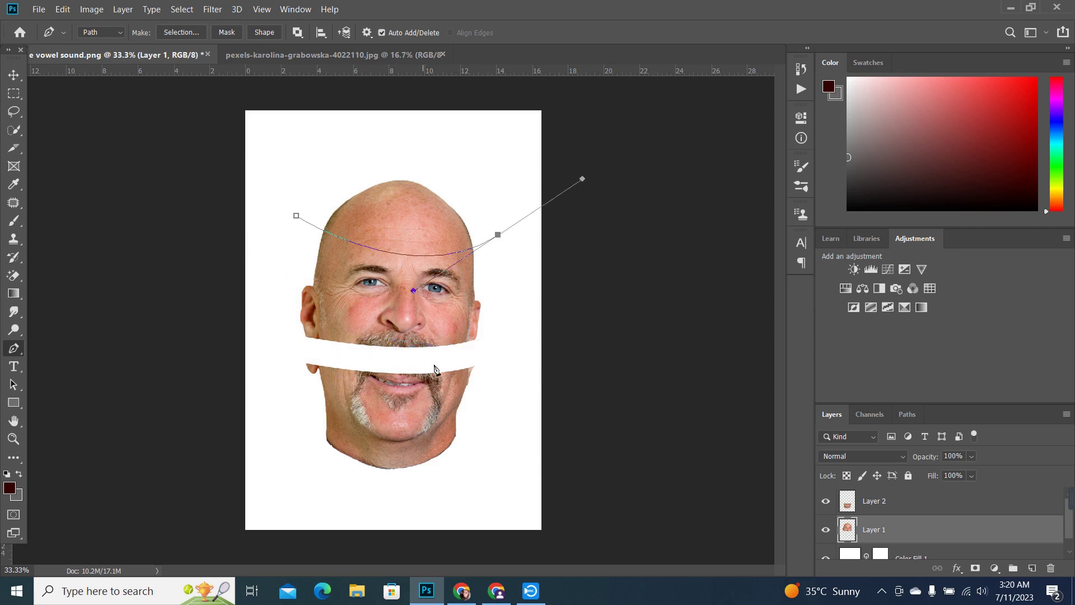
left_click_drag(464, 348, 408, 358)
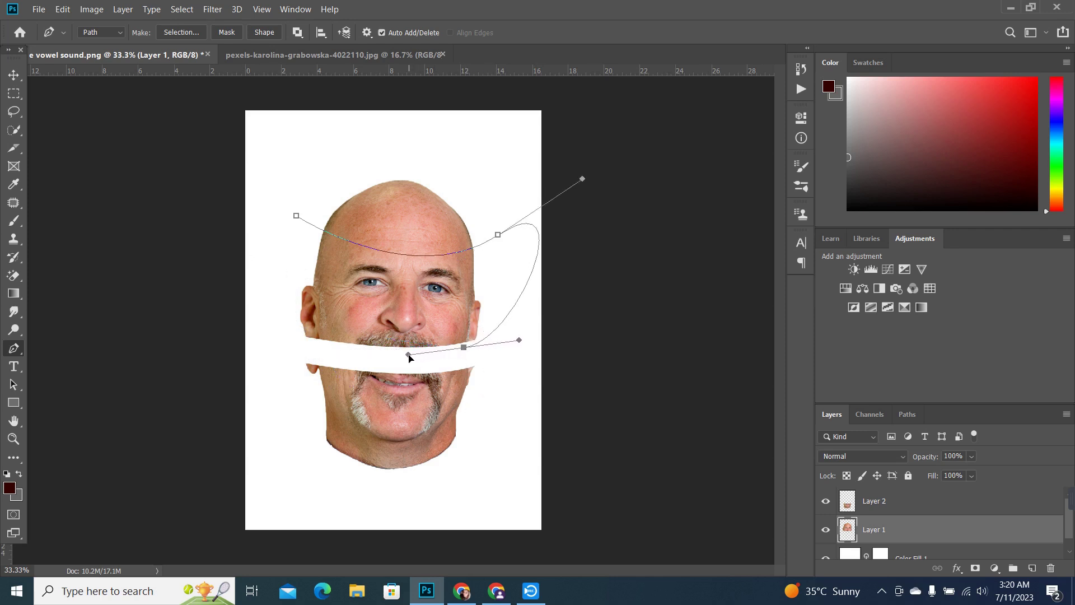
left_click(297, 335)
left_click_drag(297, 215, 323, 174)
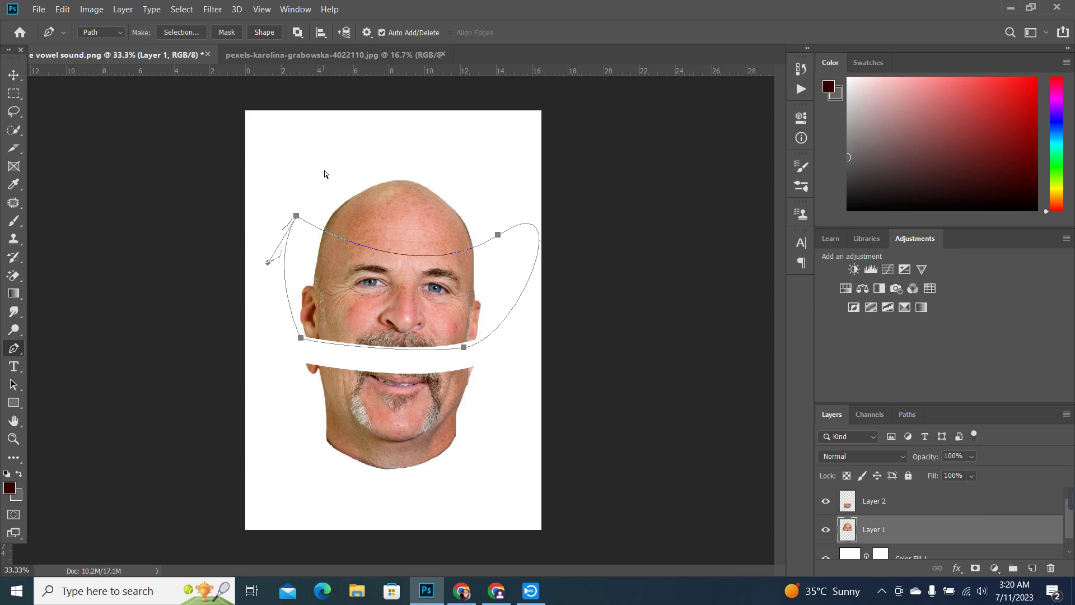
Turn the path into a selection and cut the band onto a new layer
key("ctrl+Return")
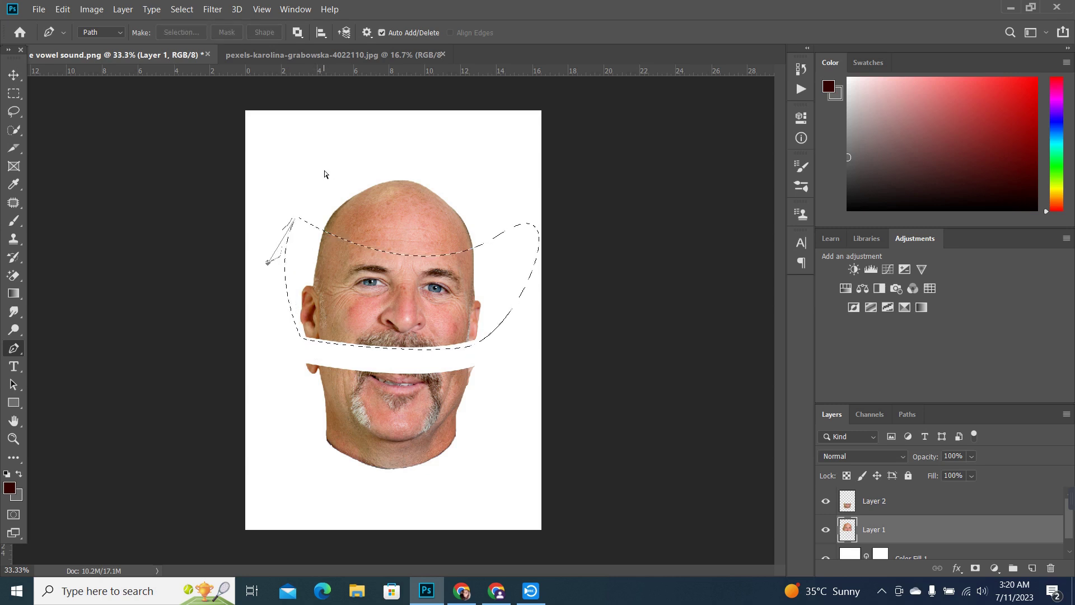
key("ctrl+x")
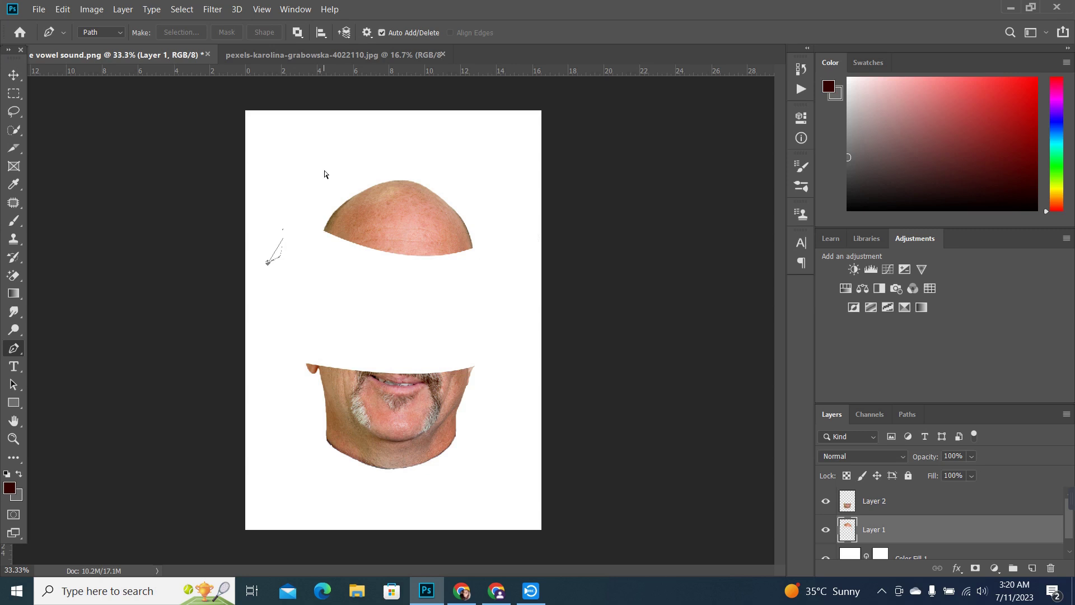
key("ctrl+v")
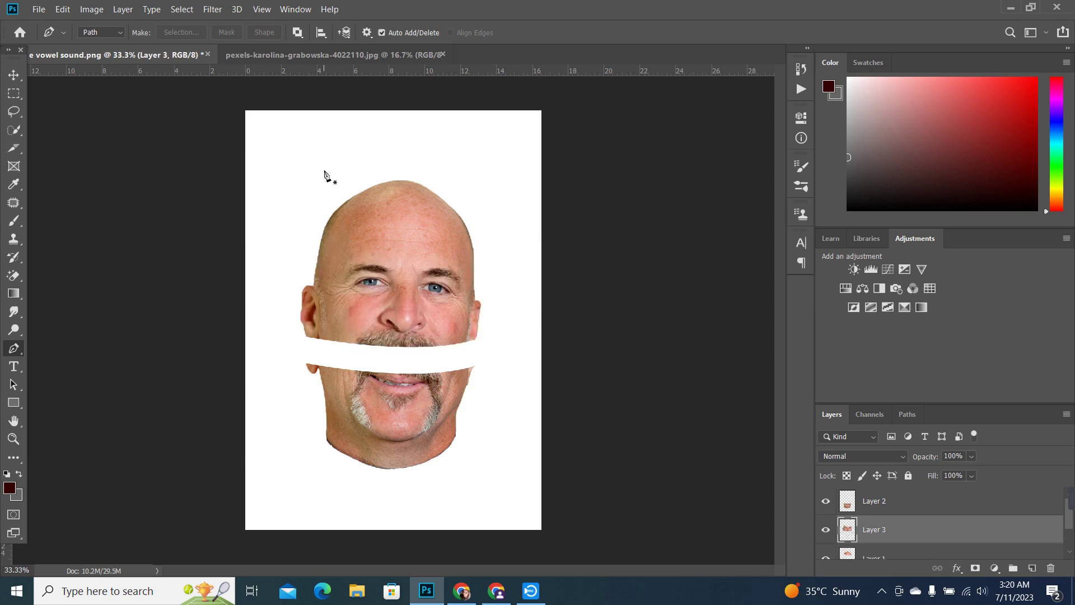
left_click(14, 74)
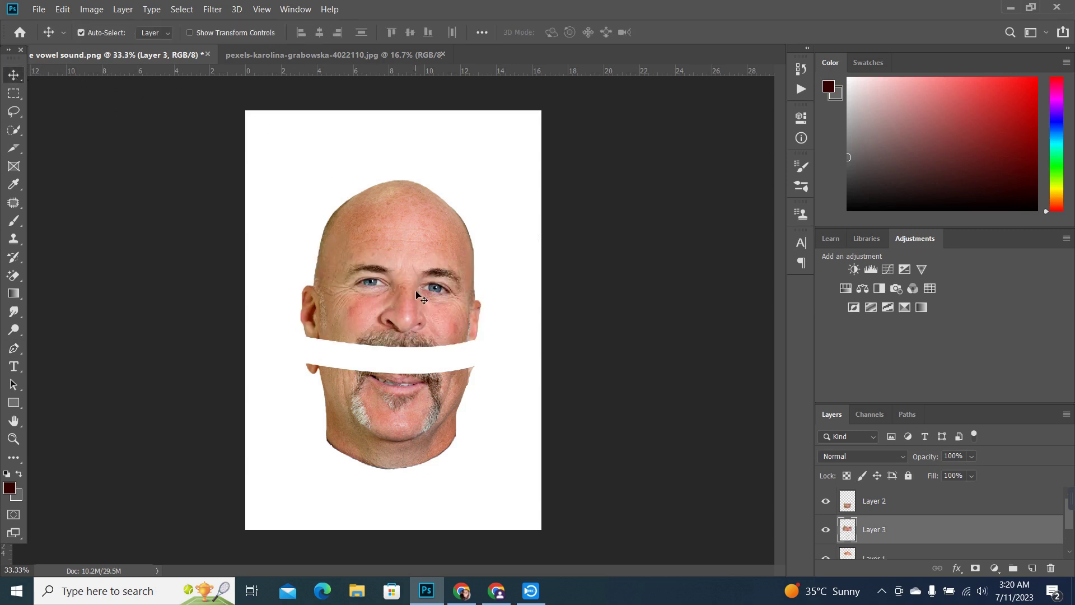
Lower the middle face band and the chin piece to widen the white gaps
left_click_drag(414, 305, 414, 323)
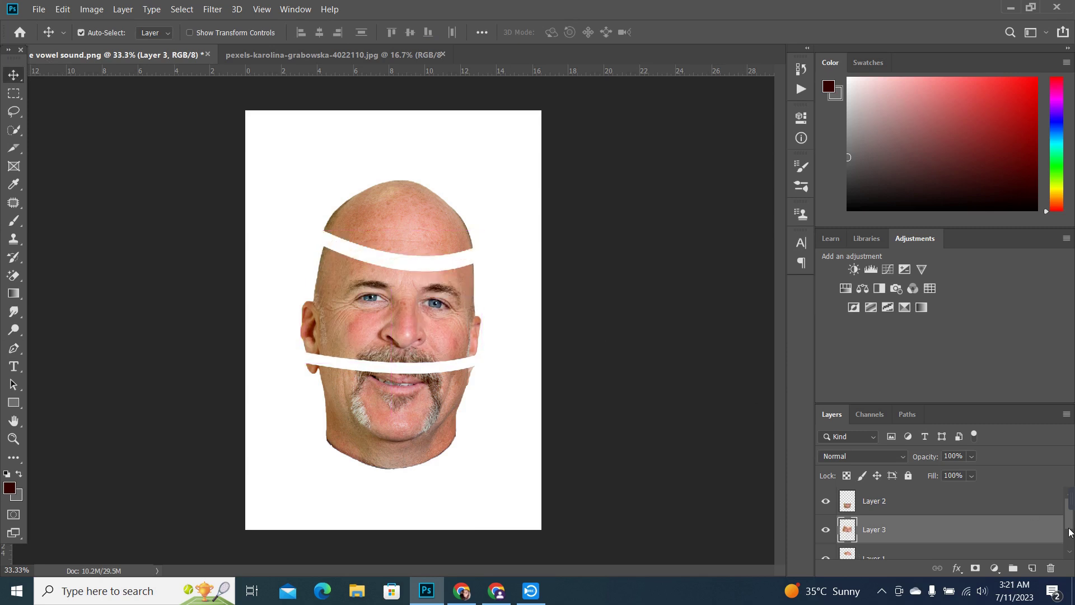
scroll(1070, 532, "down", 1)
scroll(1064, 535, "down", 1)
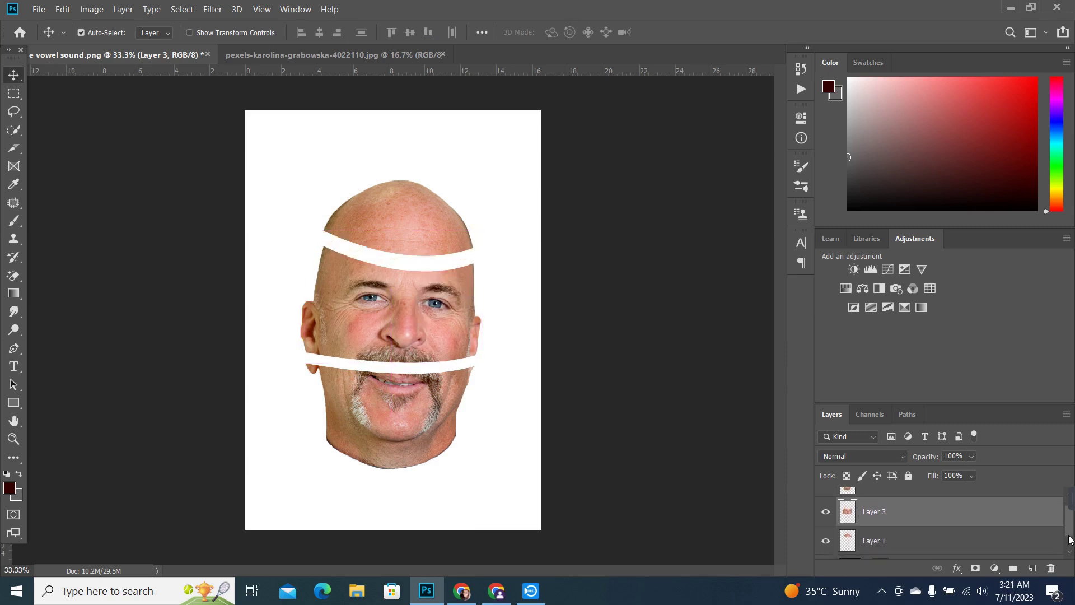
left_click(926, 546)
left_click_drag(370, 429, 364, 434)
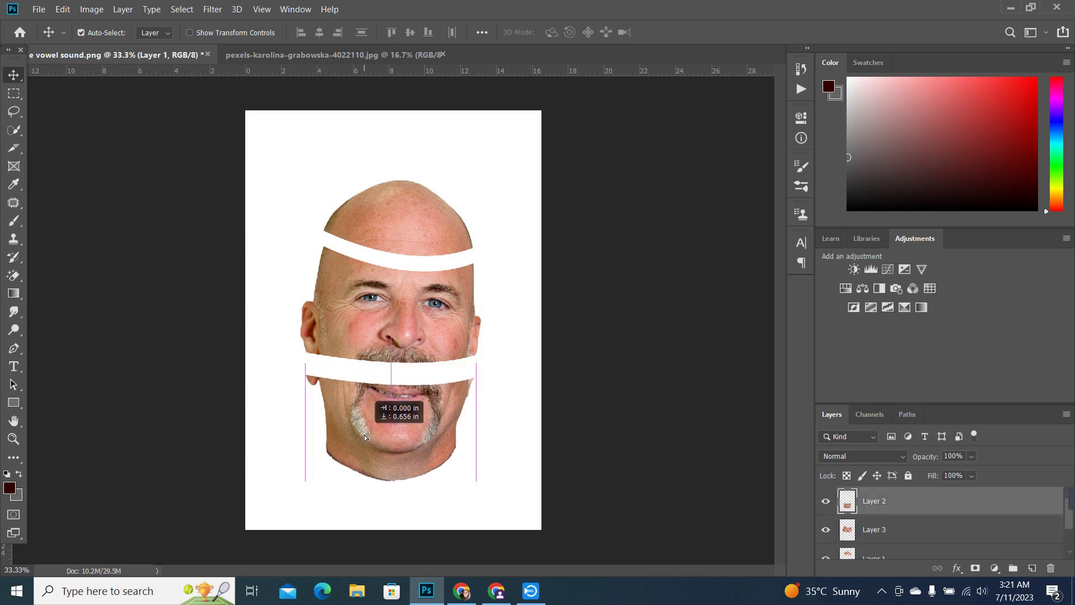
Reposition the middle face band and nudge the skull top down slightly
left_click(873, 529)
left_click_drag(429, 352, 429, 355)
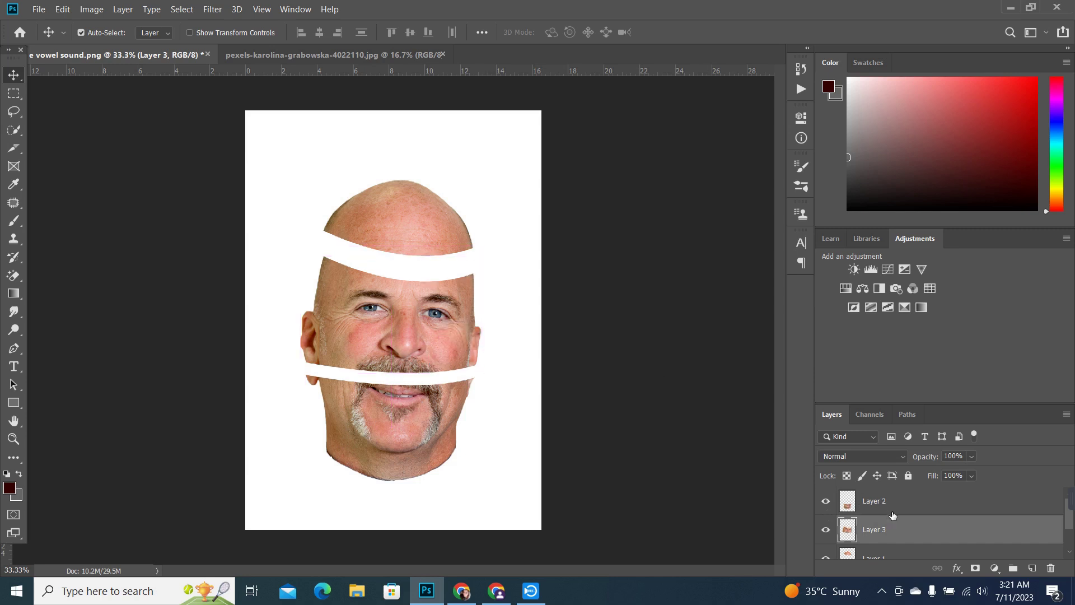
left_click(953, 555)
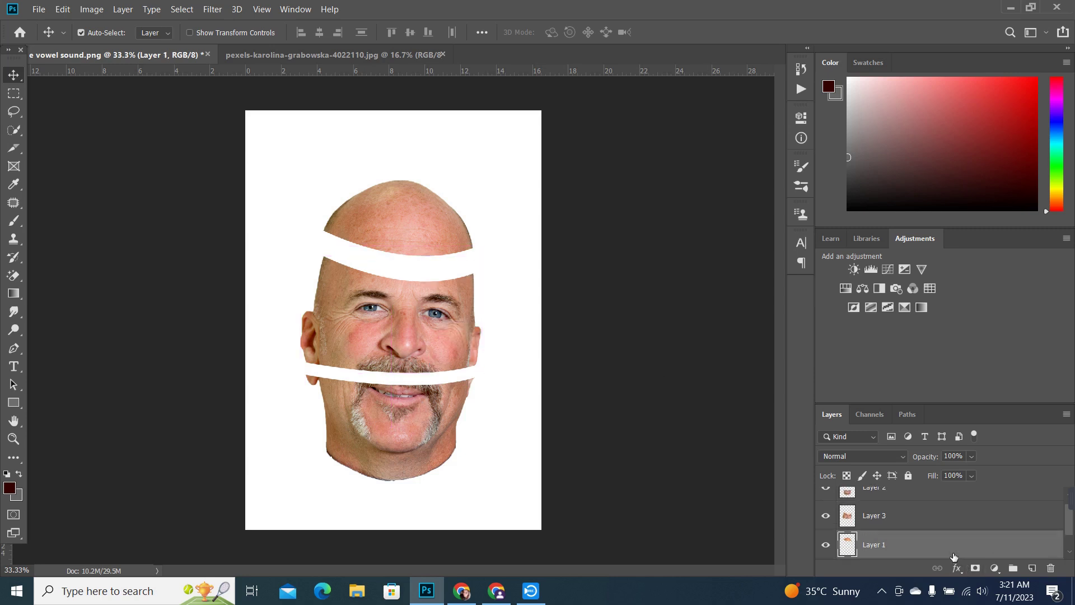
left_click_drag(417, 242, 418, 247)
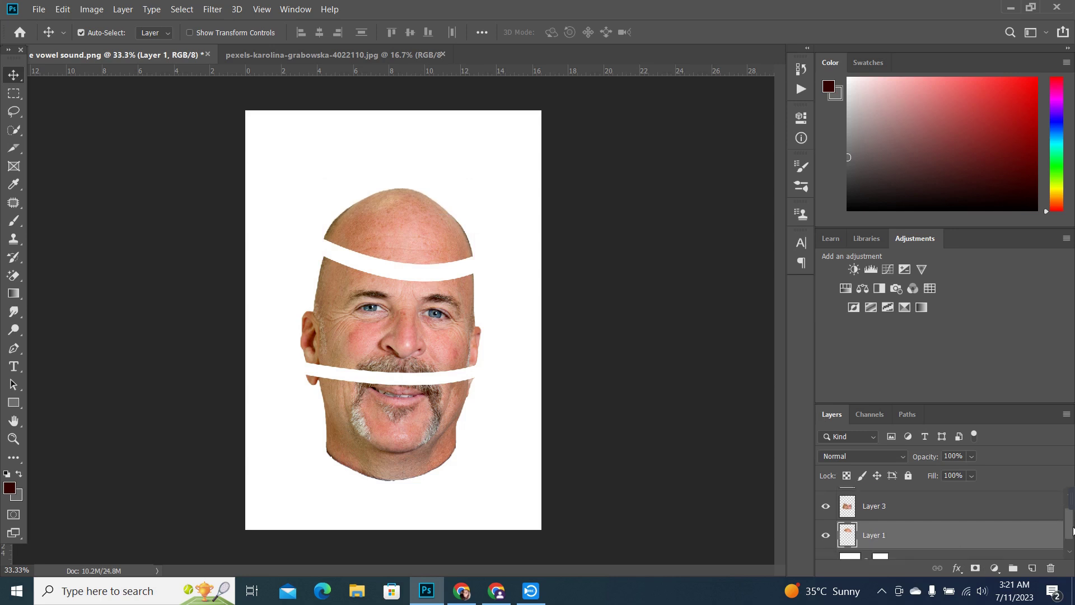
left_click_drag(1072, 526, 1072, 535)
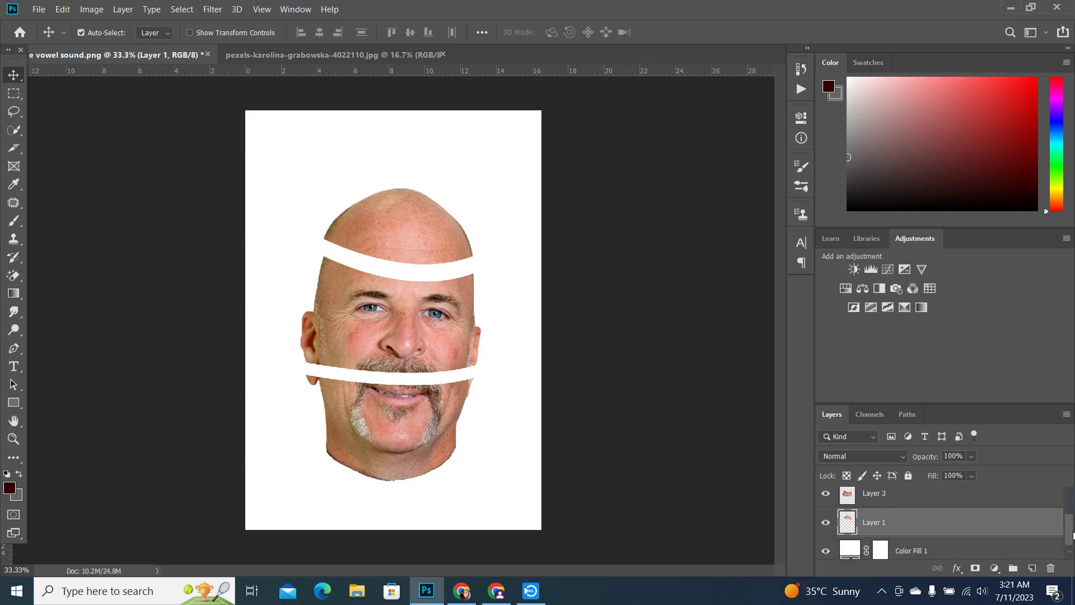
left_click(355, 52)
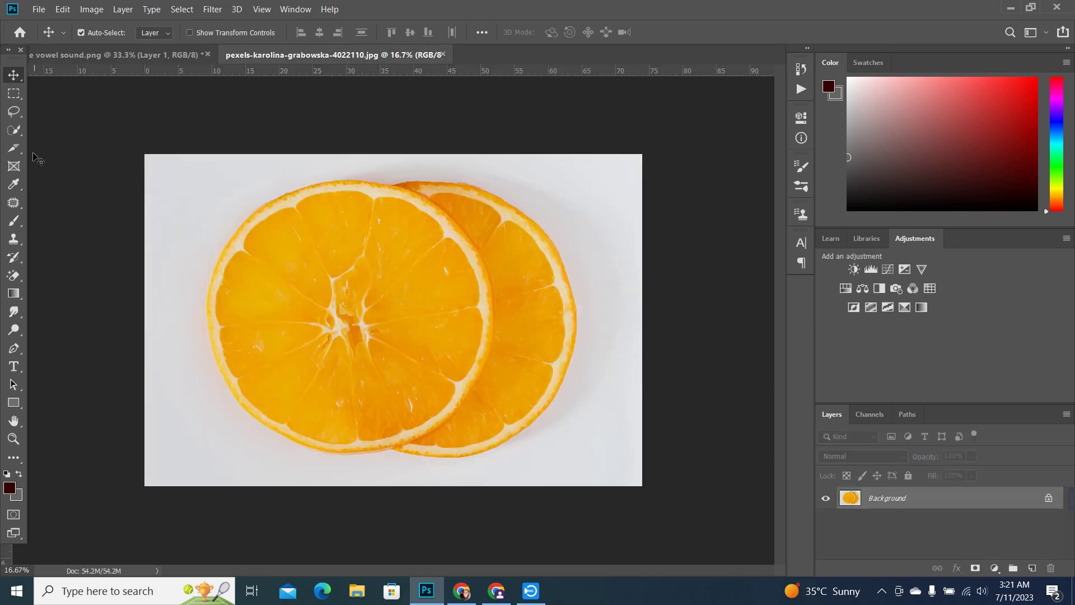
Quick-select the front orange slice and rind, then clear that first attempt
left_click(14, 130)
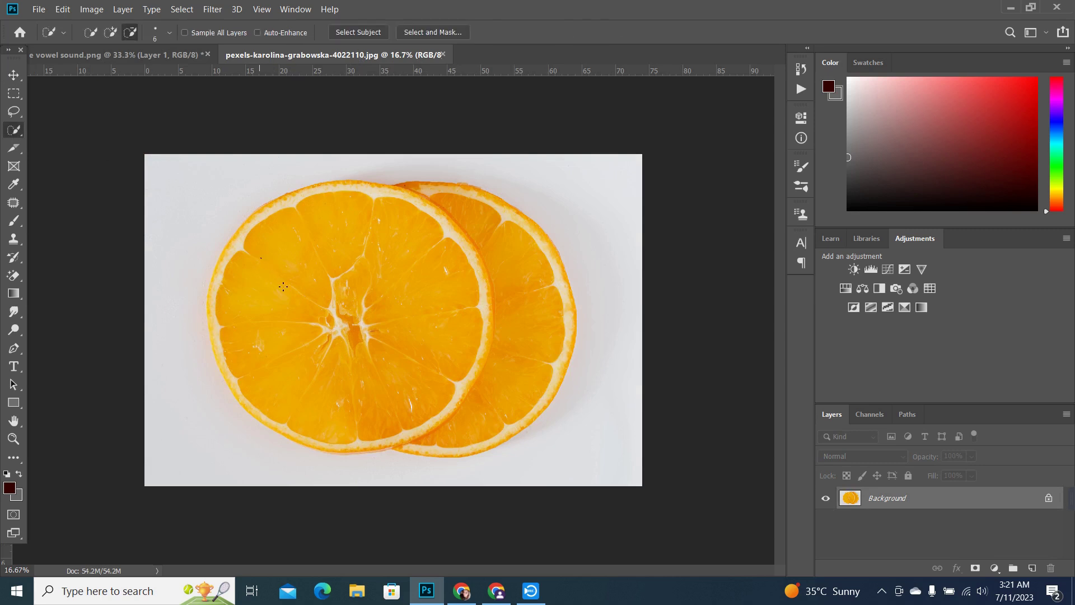
mouse_move(283, 287)
left_mouse_down()
mouse_move(336, 280)
mouse_move(399, 354)
left_mouse_up()
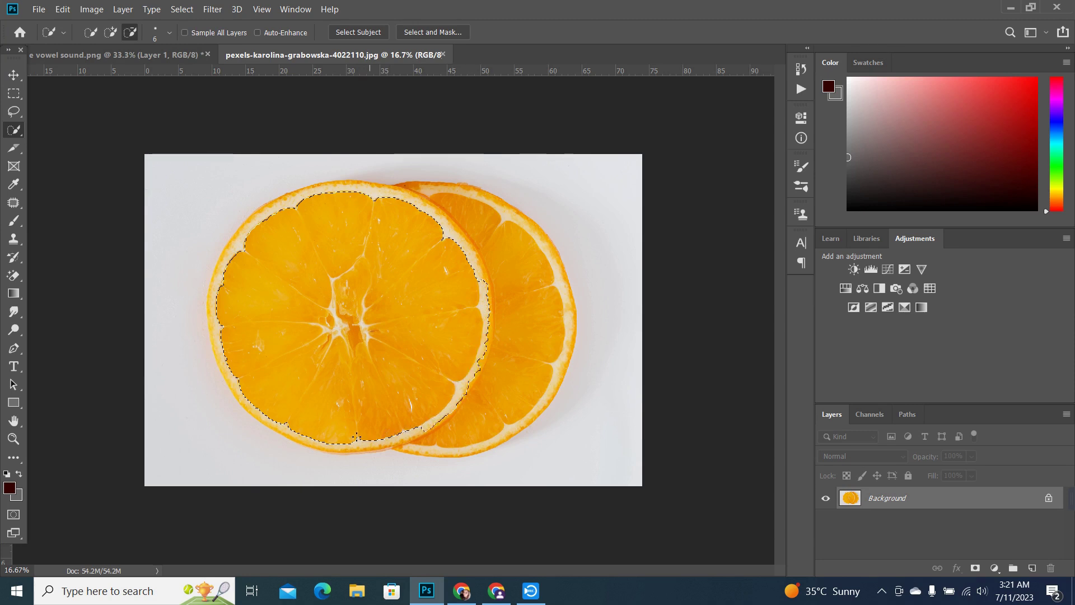
mouse_move(217, 324)
left_mouse_down()
mouse_move(212, 275)
mouse_move(245, 236)
mouse_move(356, 190)
left_mouse_up()
mouse_move(441, 229)
left_mouse_down()
mouse_move(438, 210)
mouse_move(470, 245)
left_mouse_up()
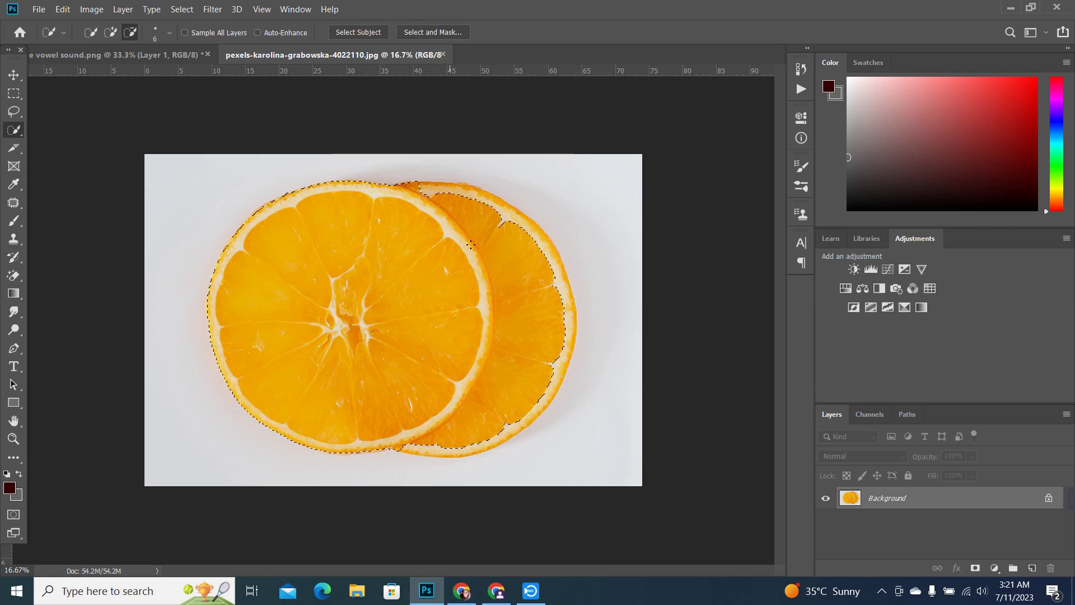
key("ctrl+d")
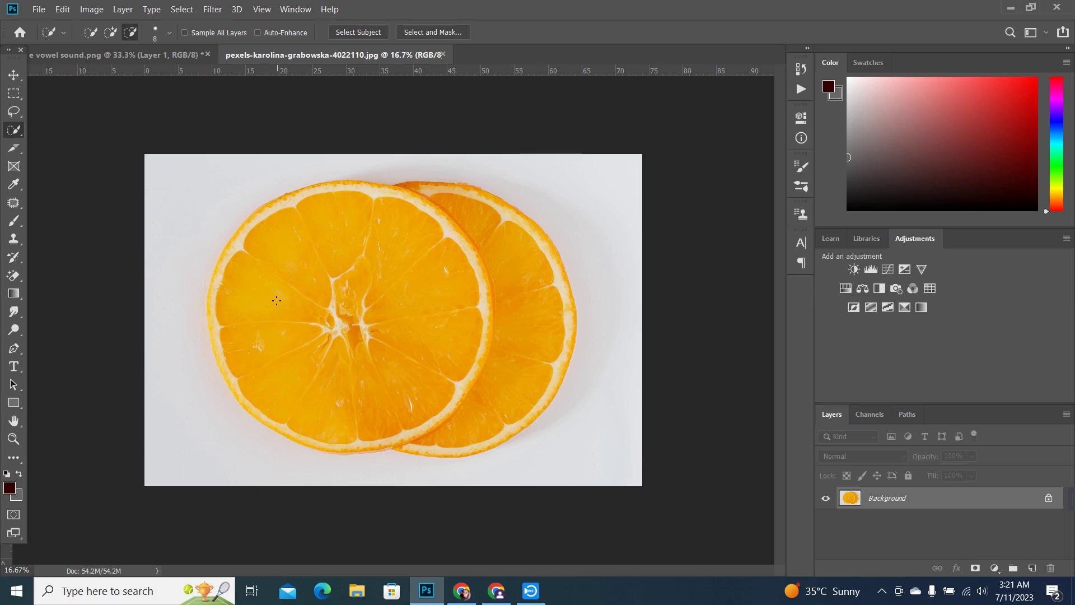
Reselect the front slice including its left, top-left and lower rind
left_click_drag(265, 288, 306, 316)
left_click_drag(382, 309, 328, 286)
left_click_drag(255, 225, 302, 195)
left_click_drag(221, 301, 229, 265)
left_click_drag(220, 322, 241, 390)
mouse_move(279, 424)
left_mouse_down()
mouse_move(361, 445)
mouse_move(409, 434)
left_mouse_up()
left_click_drag(283, 201, 315, 192)
Add the top and right rind to the selection and trim where slices overlap
left_click(112, 32)
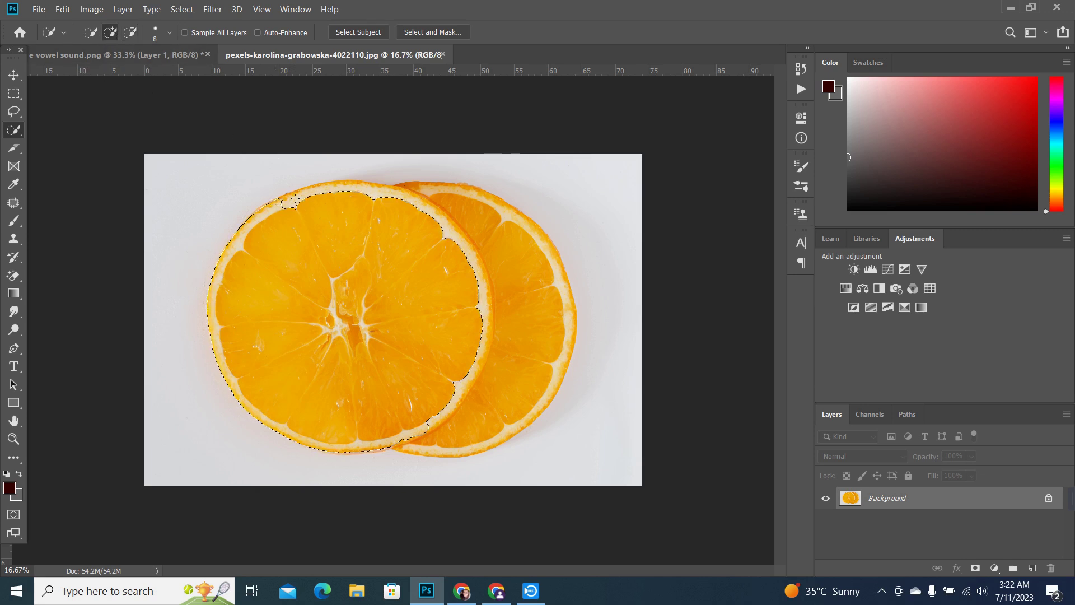
left_click_drag(289, 202, 302, 193)
left_click_drag(369, 191, 356, 189)
left_click_drag(423, 207, 457, 240)
left_click_drag(479, 278, 482, 292)
left_click_drag(487, 339, 451, 398)
left_click(132, 32)
left_click(412, 440)
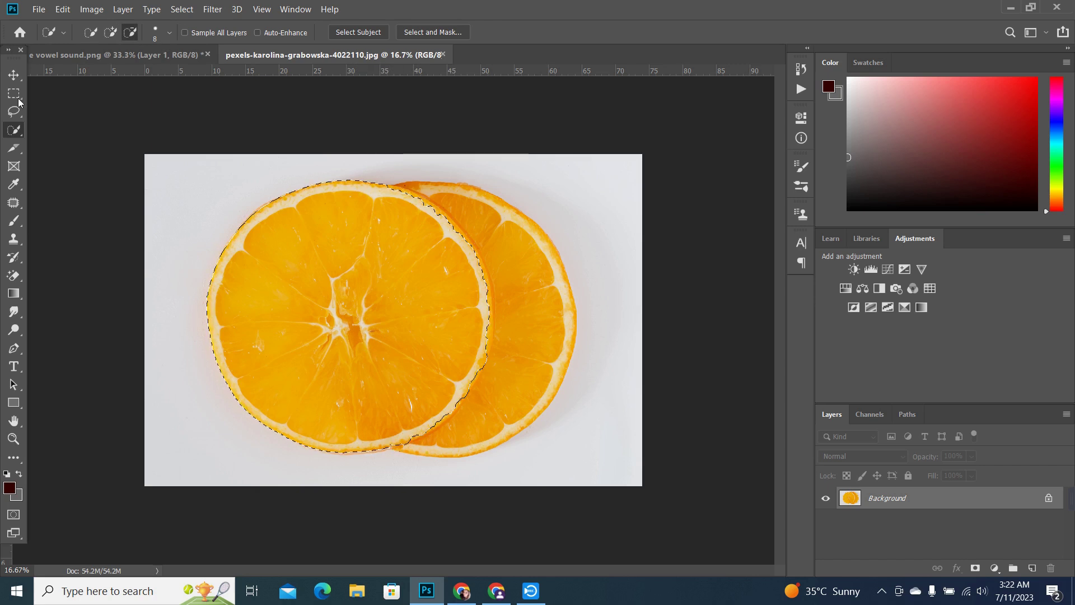
left_click(14, 77)
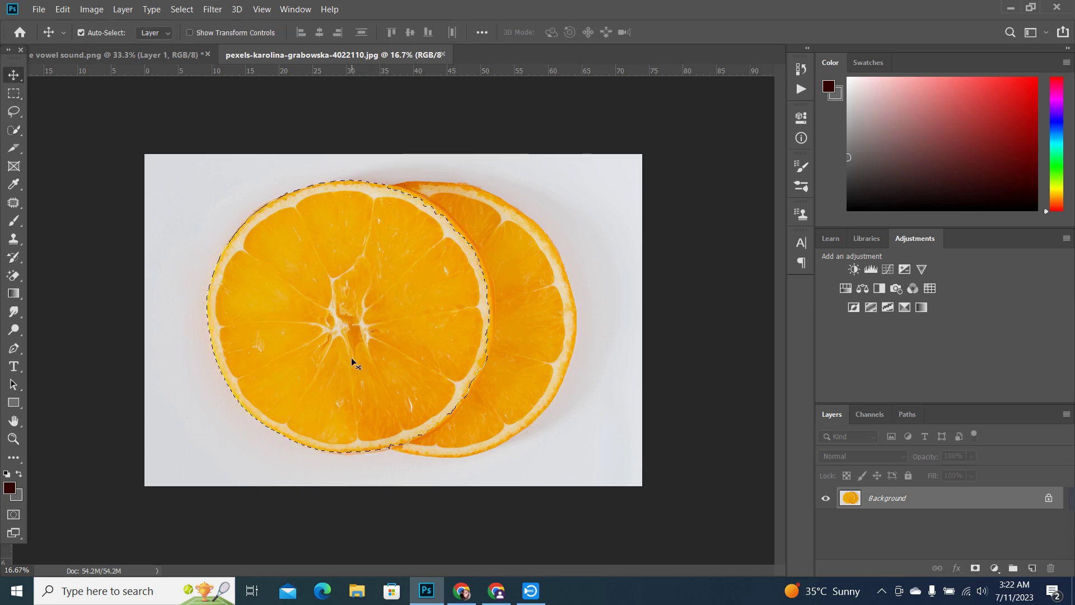
Bring the orange slice into the head image, shrink it beside the forehead, and tilt it about 27°
mouse_move(351, 357)
left_mouse_down()
mouse_move(318, 288)
mouse_move(139, 56)
mouse_move(372, 309)
left_mouse_up()
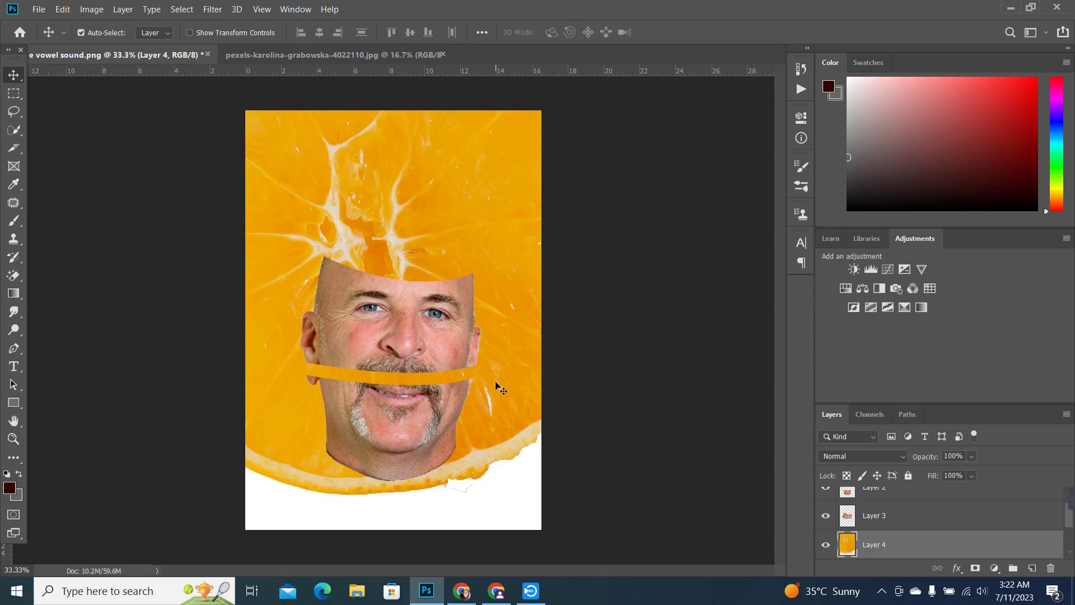
scroll(1070, 530, "down", 1)
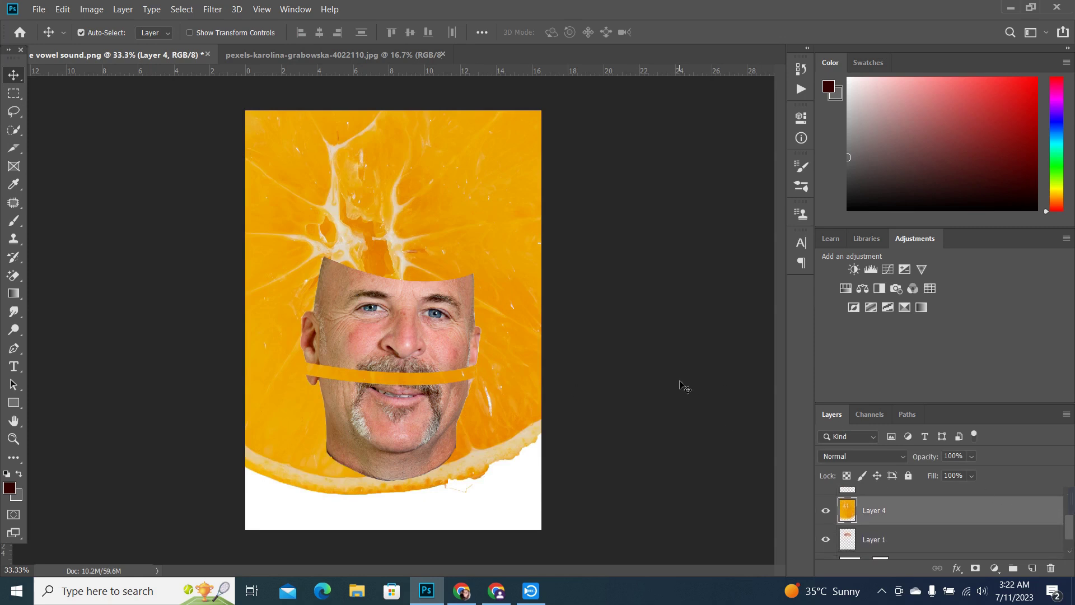
key("ctrl+t")
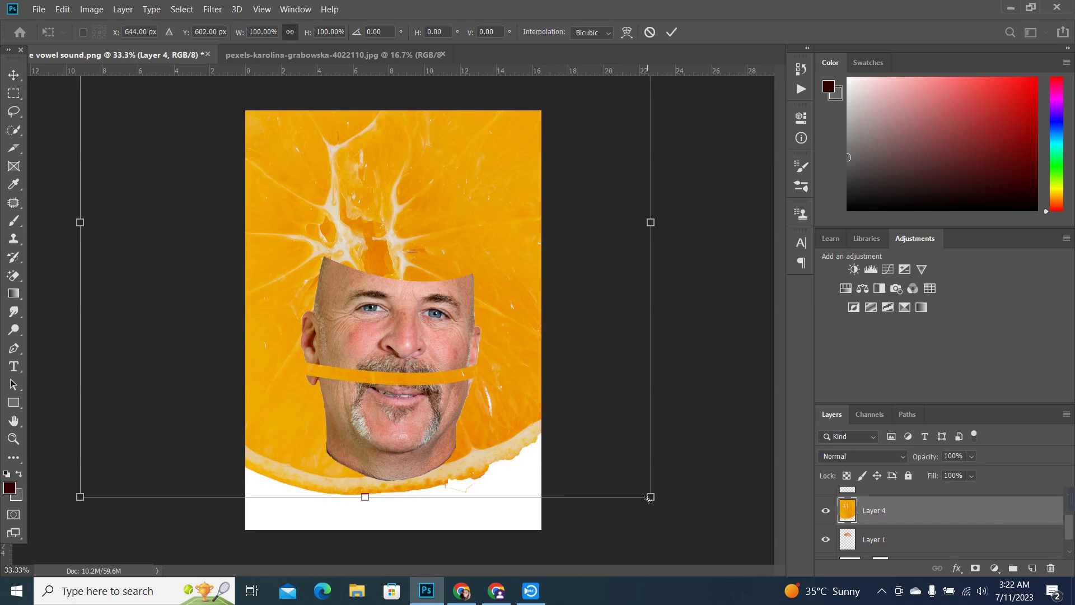
left_click_drag(651, 497, 434, 230)
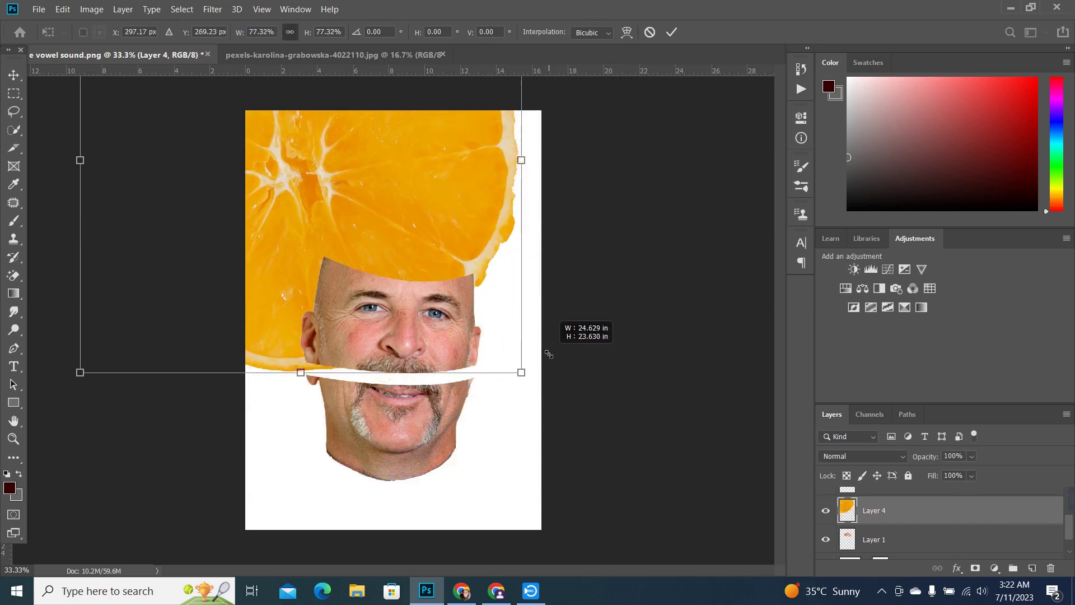
left_click_drag(344, 183, 509, 225)
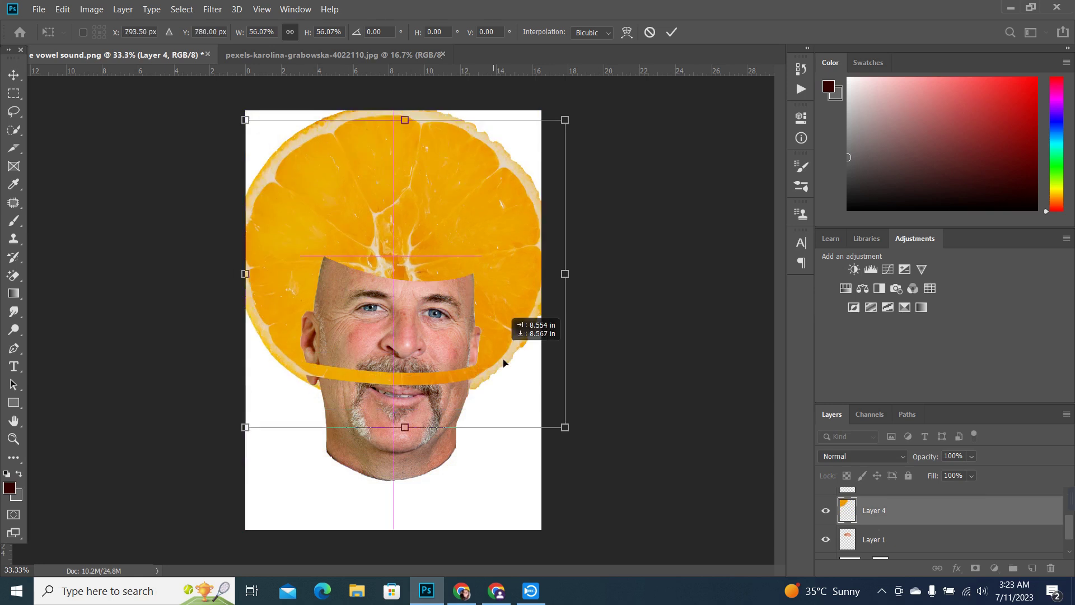
left_click_drag(565, 450, 422, 276)
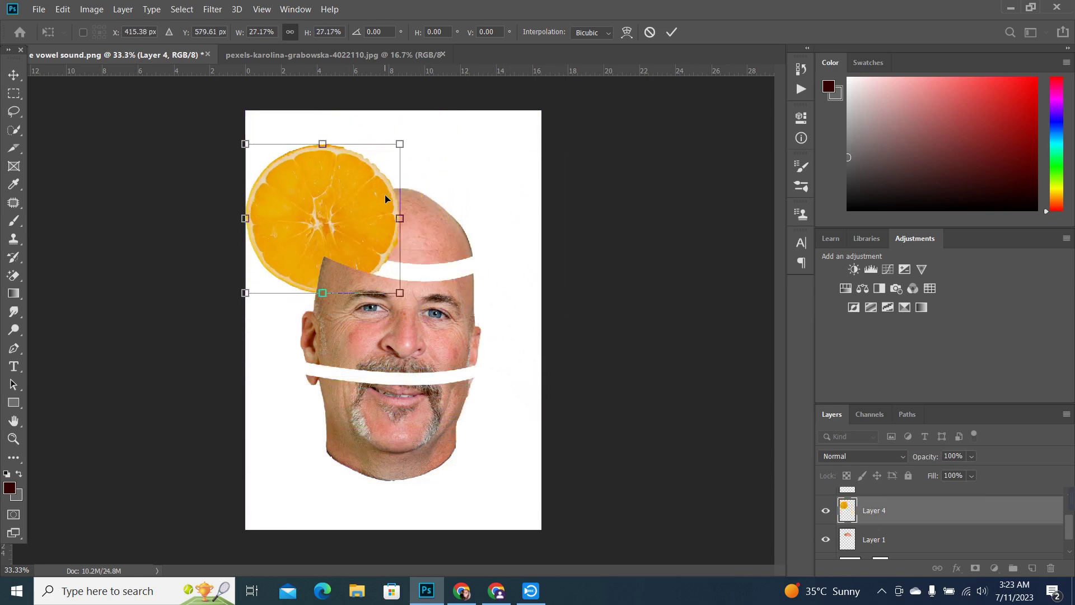
left_click_drag(398, 146, 344, 201)
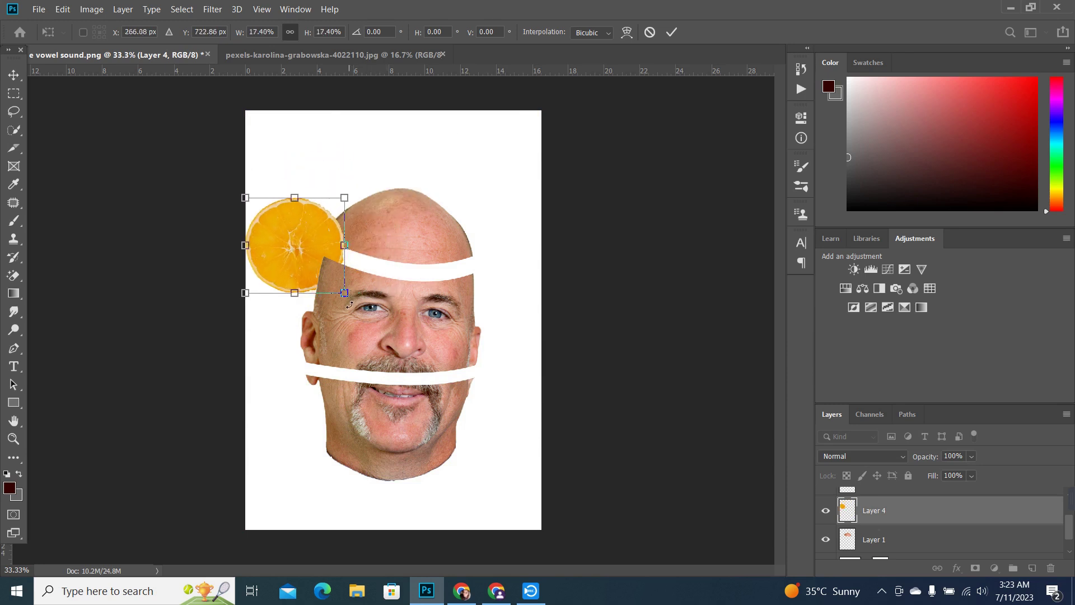
left_click_drag(350, 303, 363, 270)
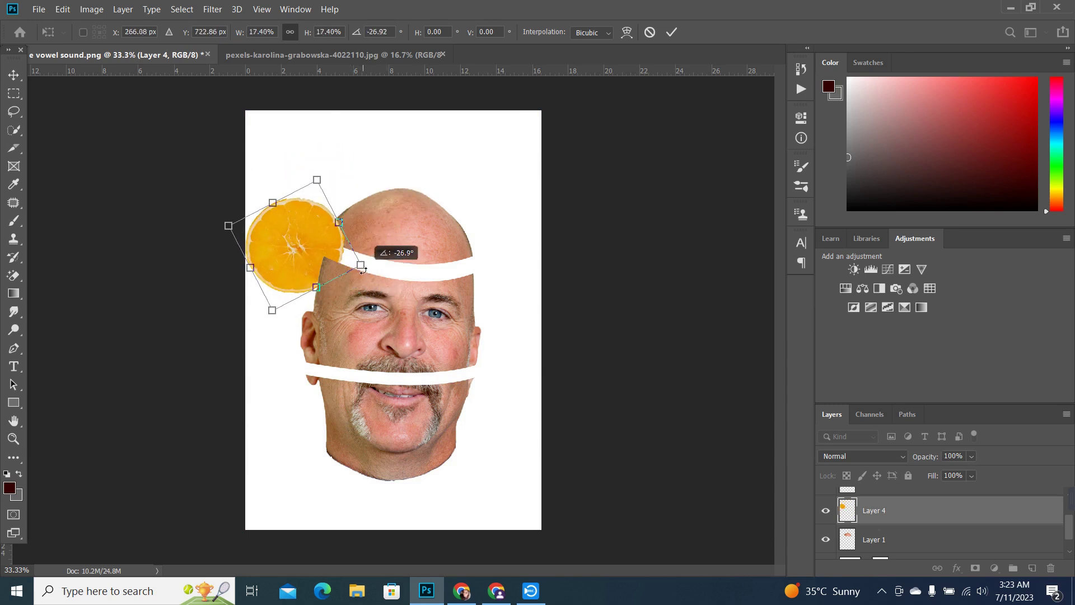
Warp the orange slice by pulling its edges inward, then commit the warp
right_click(330, 261)
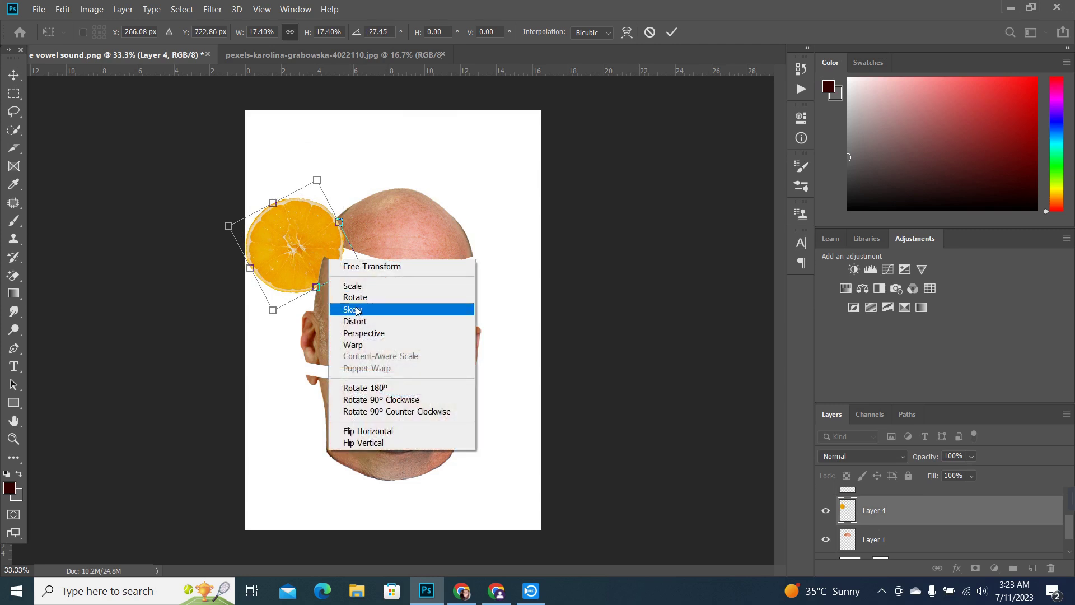
left_click(358, 345)
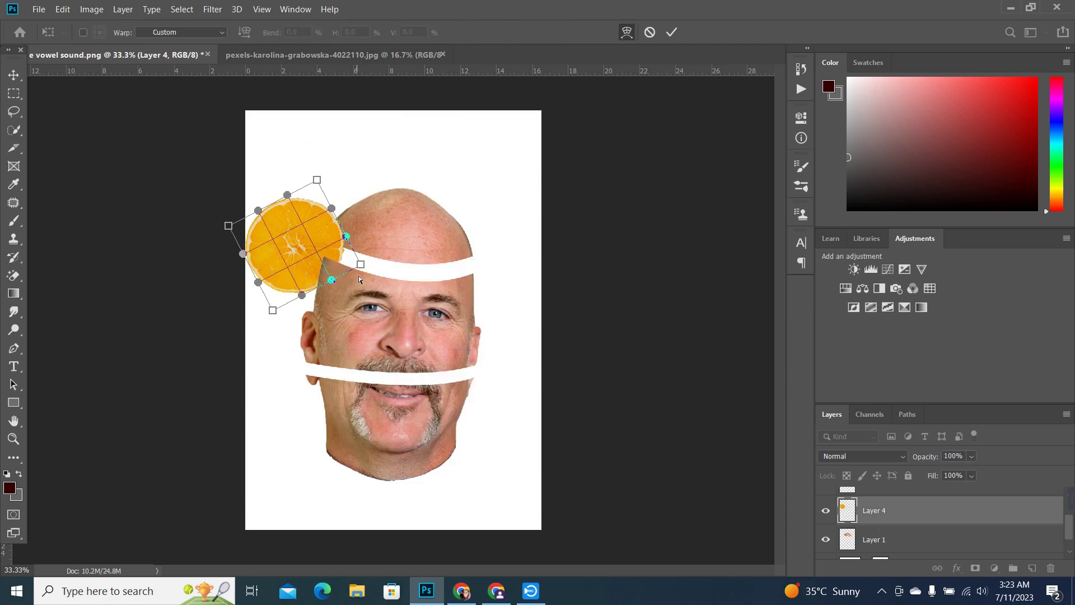
left_click_drag(331, 280, 303, 250)
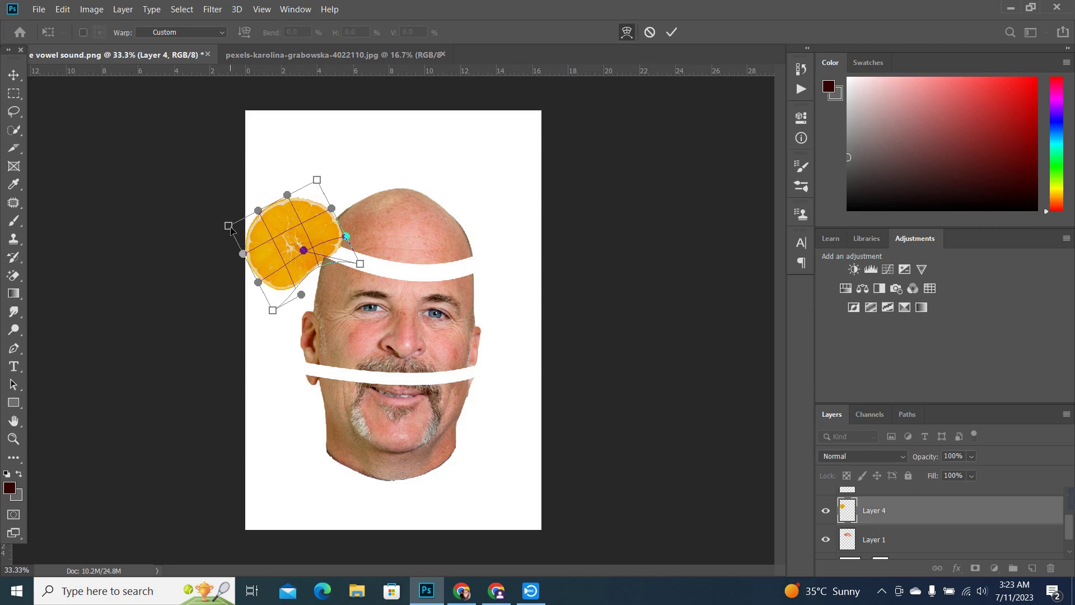
left_click_drag(229, 226, 251, 228)
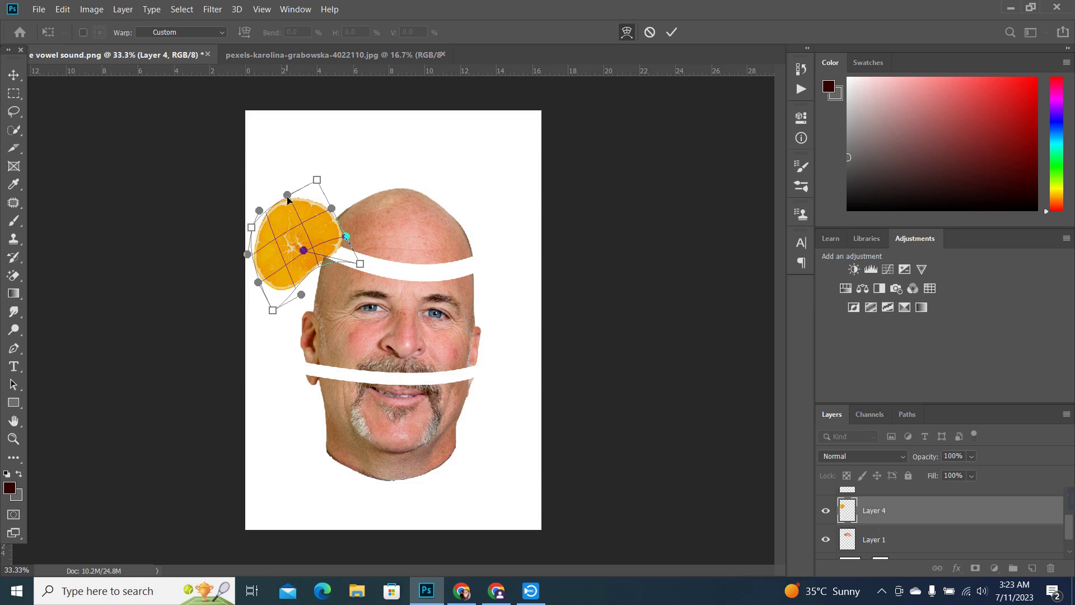
mouse_move(287, 196)
left_mouse_down()
mouse_move(288, 216)
mouse_move(318, 224)
left_mouse_up()
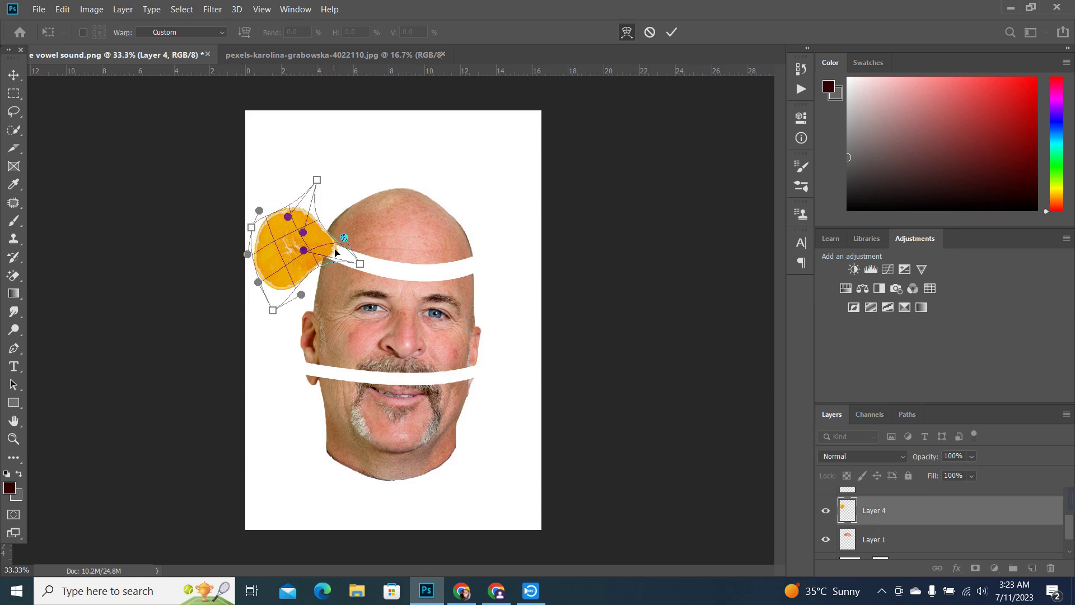
left_click_drag(360, 263, 337, 248)
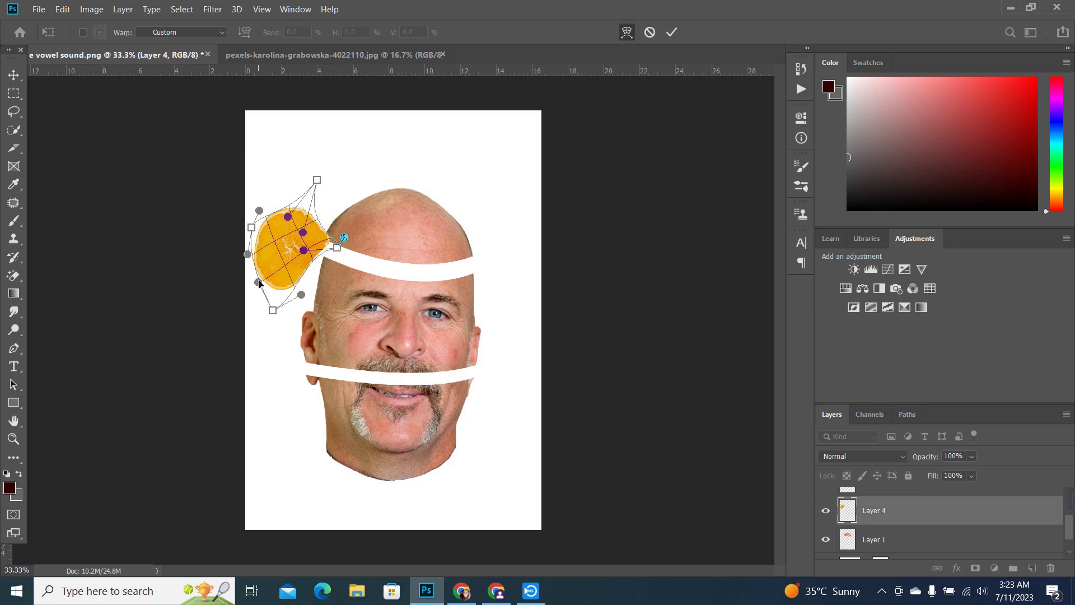
left_click_drag(258, 283, 264, 262)
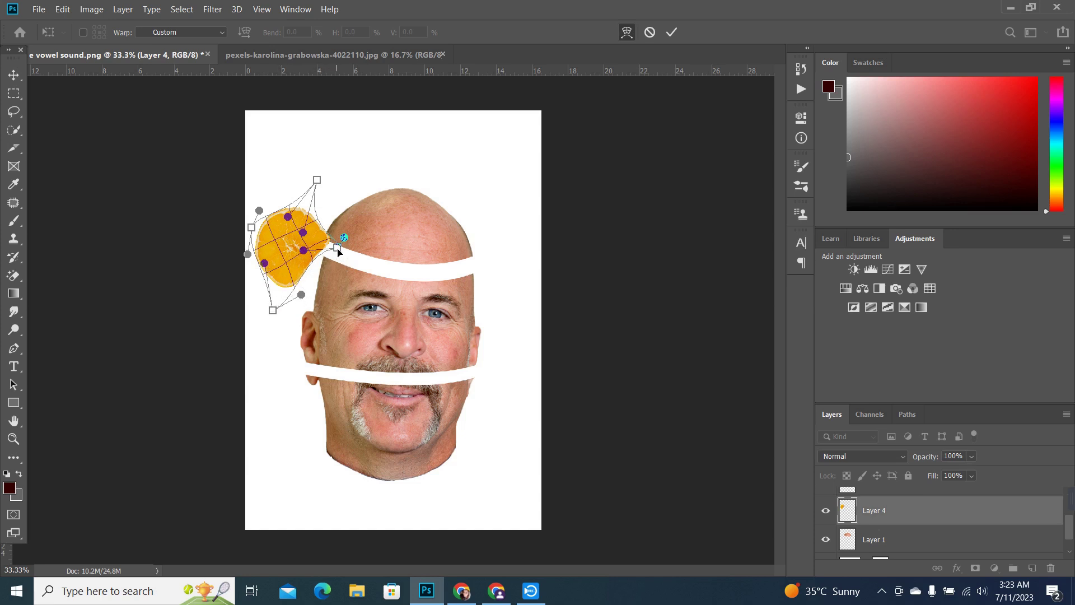
mouse_move(338, 252)
left_mouse_down()
mouse_move(358, 270)
mouse_move(327, 283)
left_mouse_up()
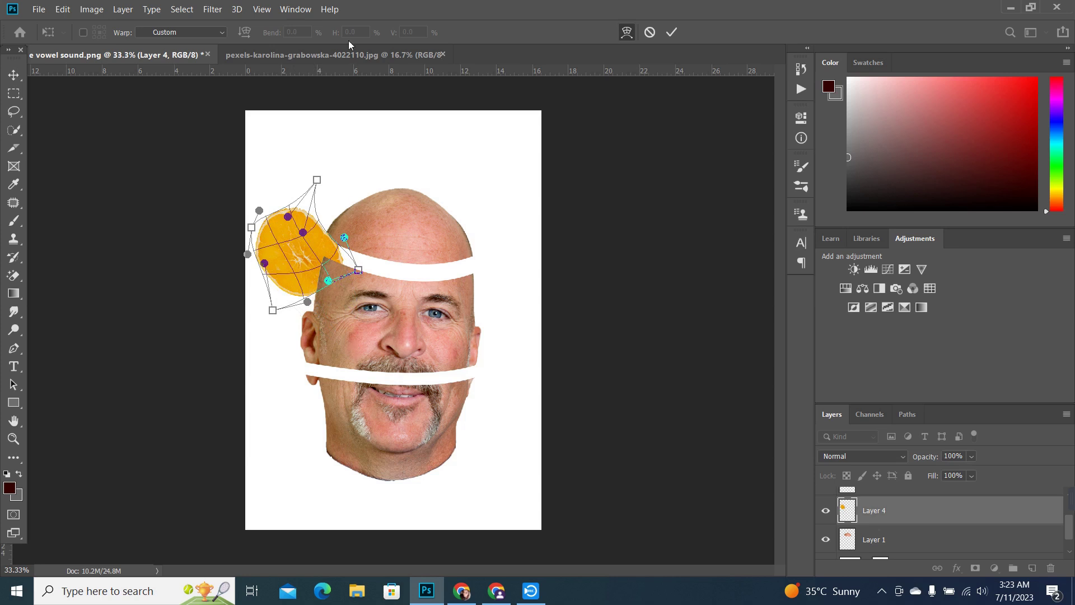
left_click(672, 32)
Delete the warped orange and bring in a fresh slice as the top layer, shrinking it flat
key("Delete")
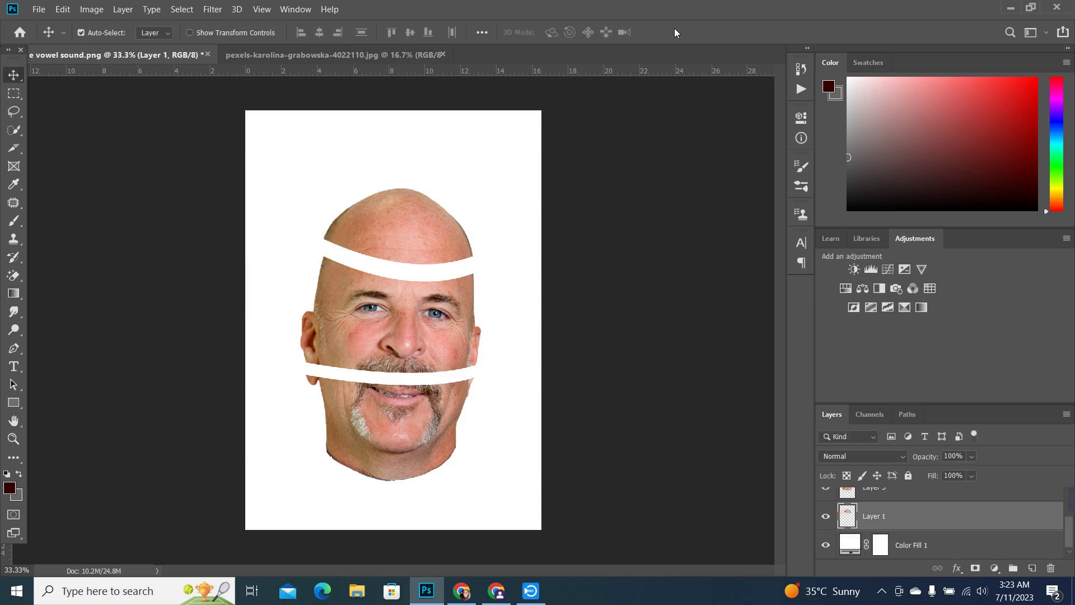
left_click(323, 54)
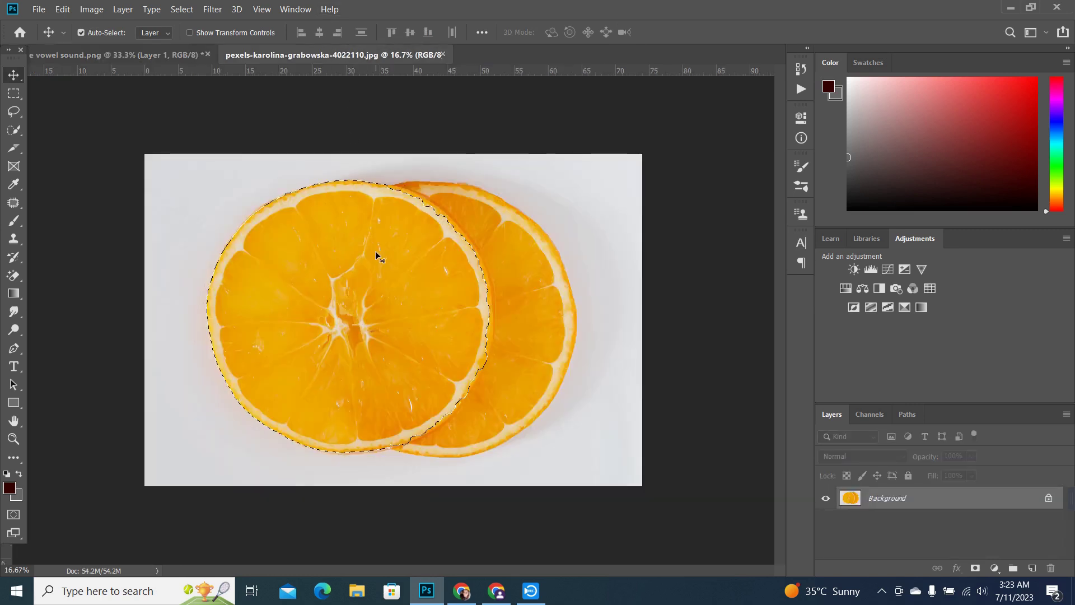
mouse_move(375, 251)
left_mouse_down()
mouse_move(305, 154)
mouse_move(421, 334)
left_mouse_up()
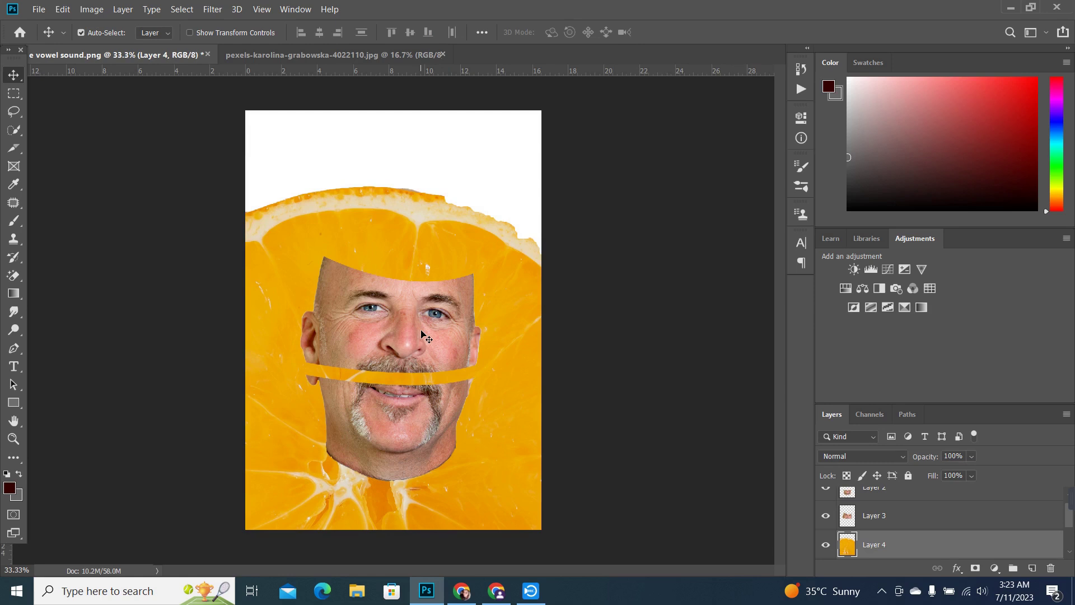
left_click_drag(918, 544, 902, 501)
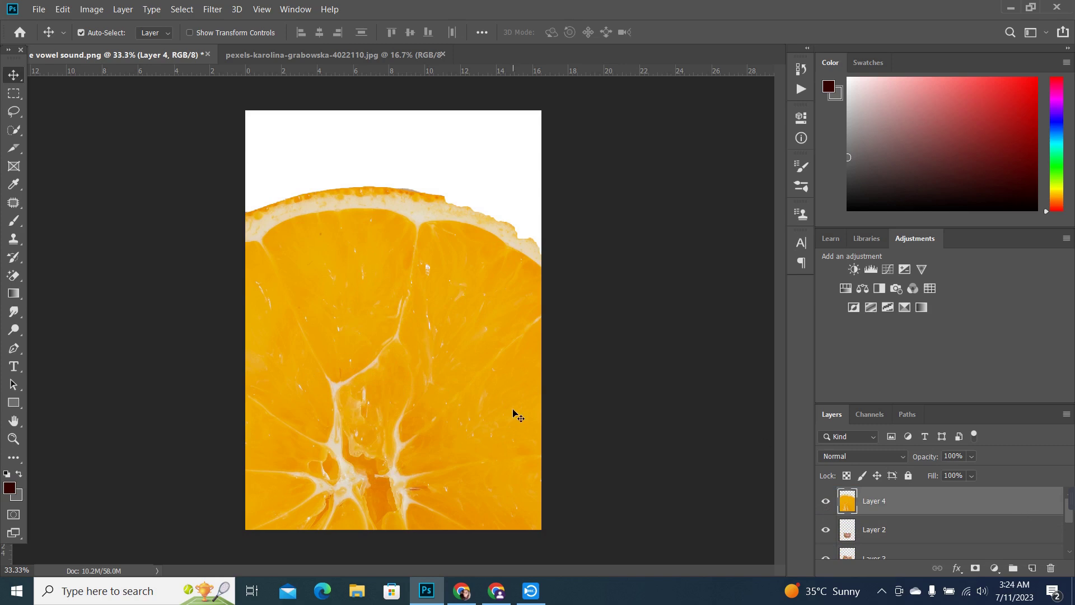
key("ctrl+t")
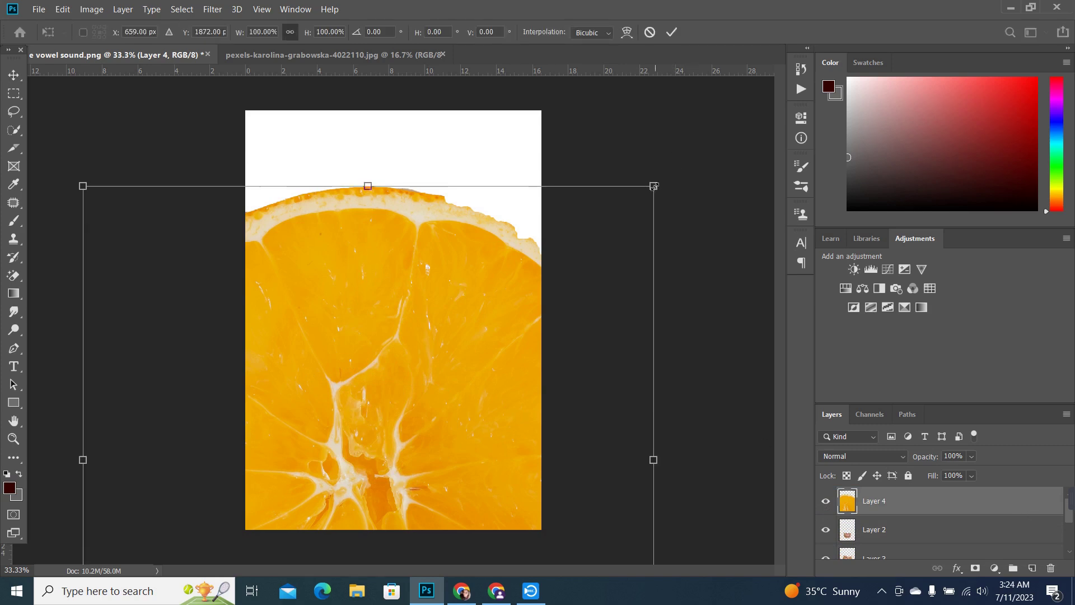
mouse_move(653, 187)
left_mouse_down()
mouse_move(481, 348)
mouse_move(476, 445)
mouse_move(455, 380)
mouse_move(489, 360)
left_mouse_up()
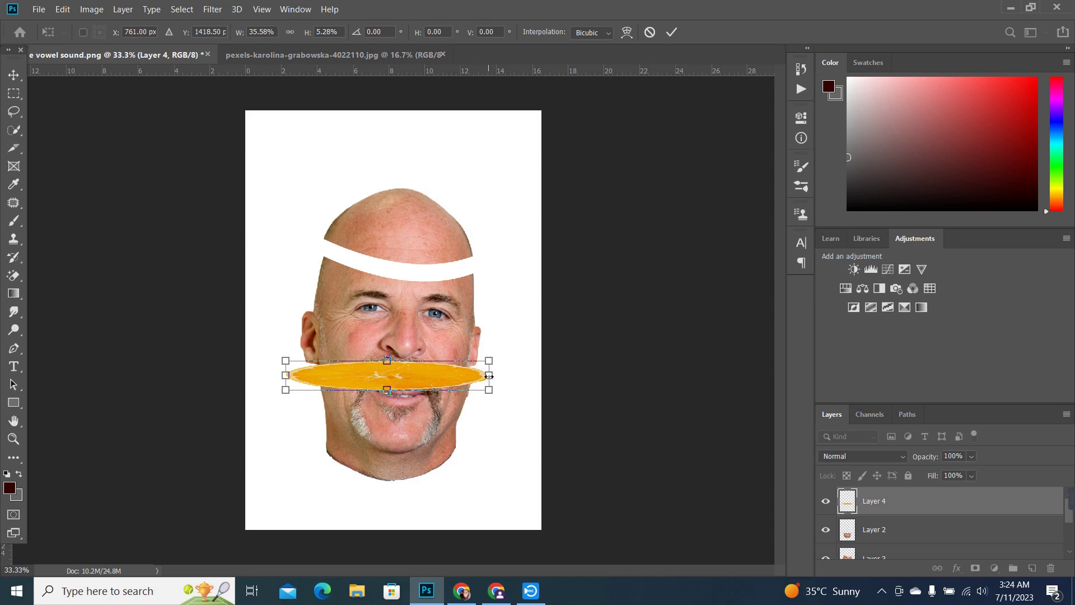
Resize and shift the thin orange band so it spans the whole mouth gap
left_click_drag(489, 375, 471, 380)
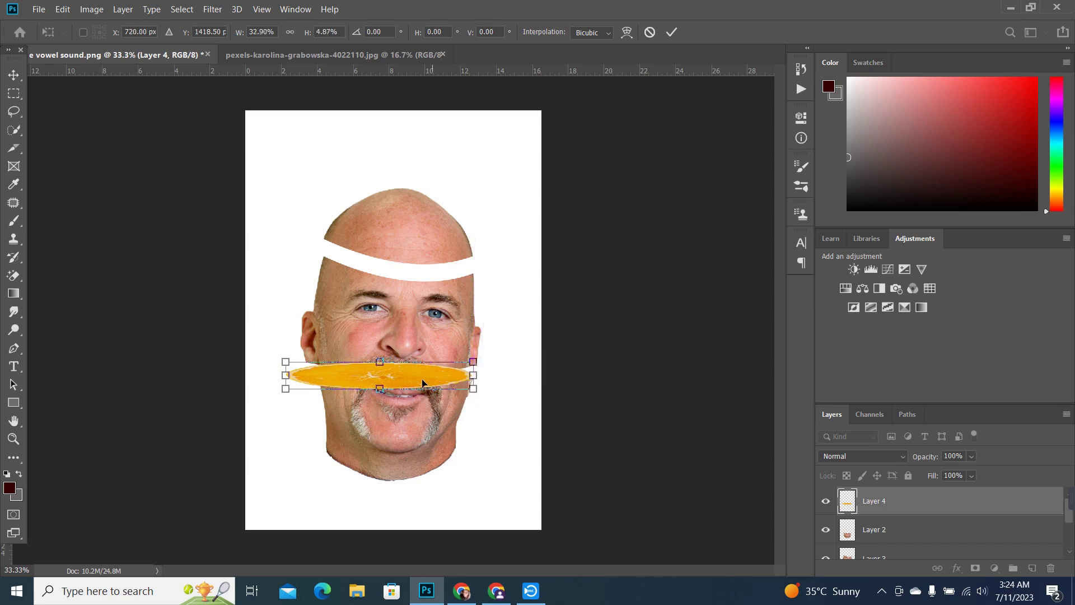
left_click_drag(285, 374, 314, 374)
left_click_drag(393, 384, 395, 370)
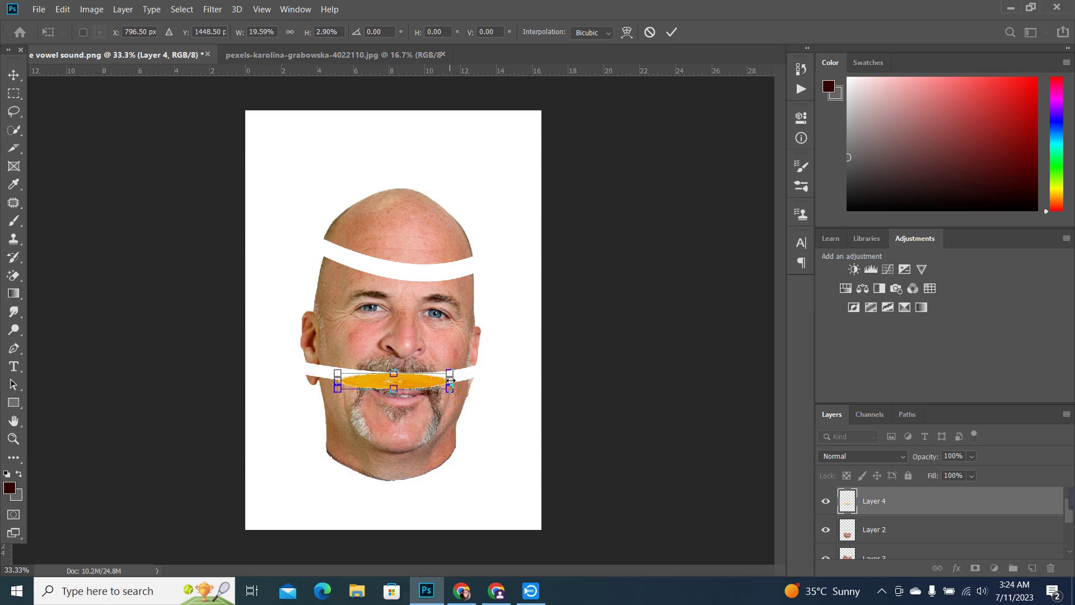
left_click_drag(457, 380, 474, 381)
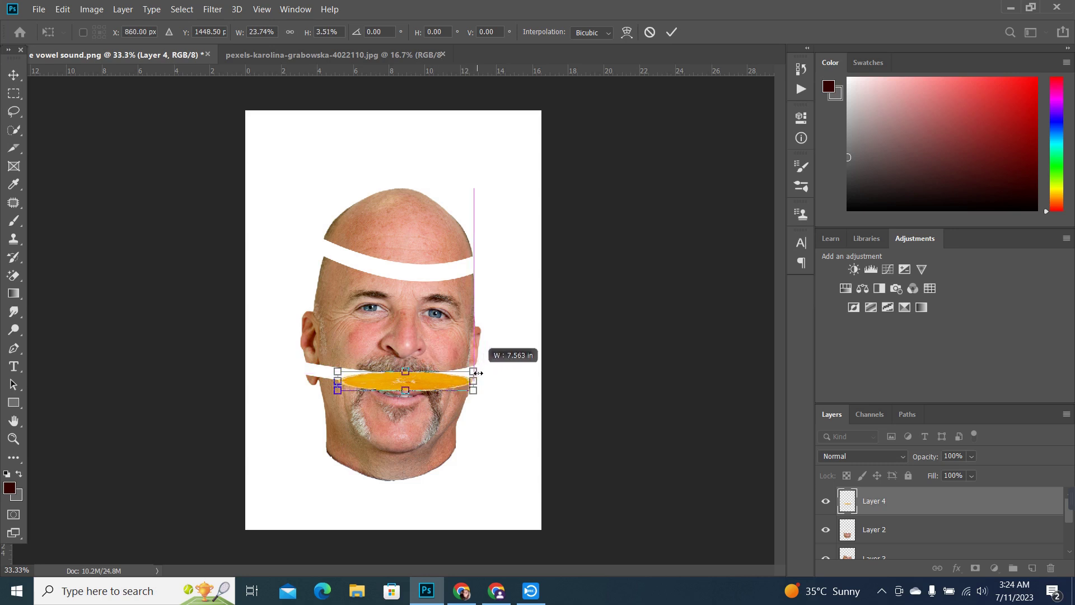
left_click_drag(337, 380, 305, 380)
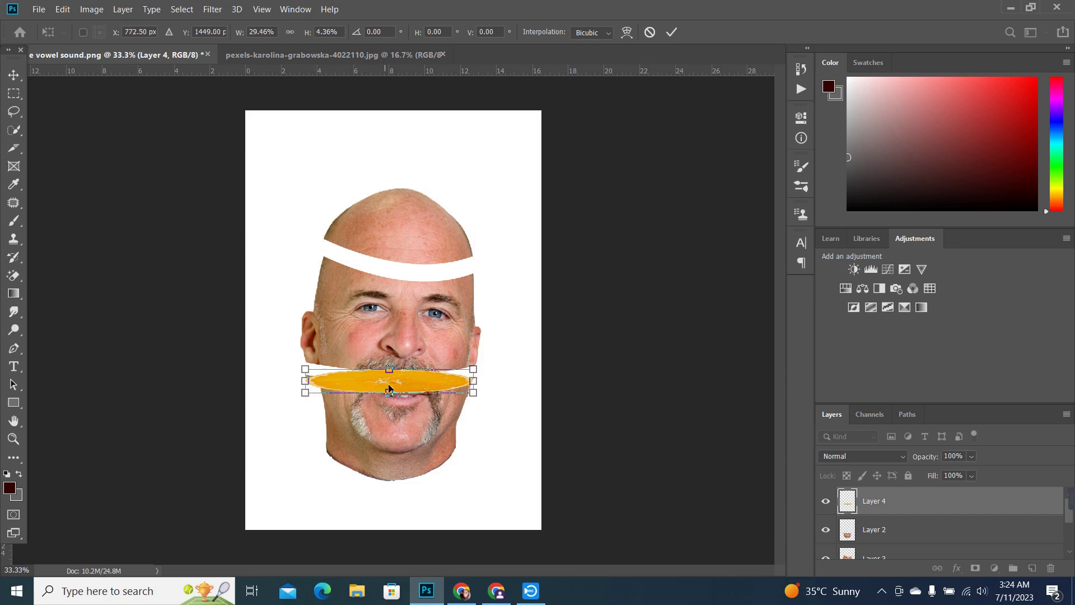
left_click_drag(389, 392, 387, 388)
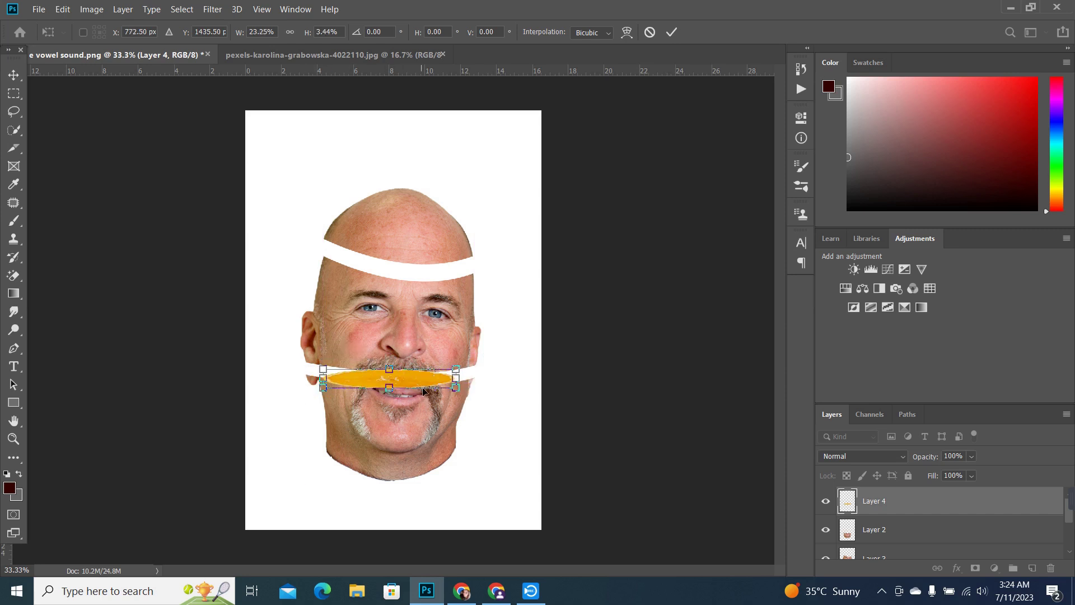
left_click_drag(455, 377, 460, 377)
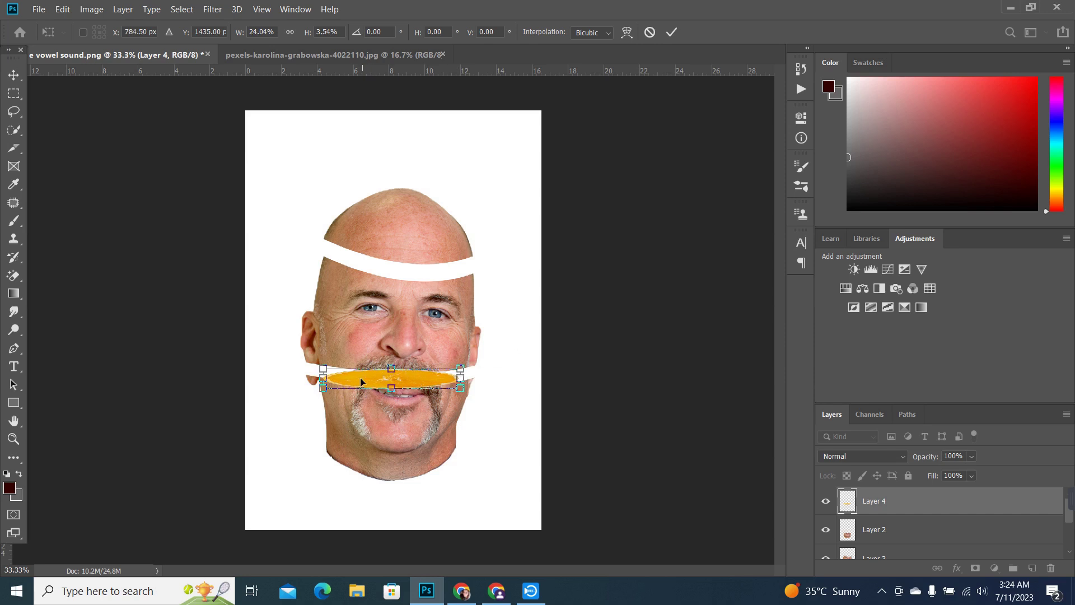
left_click_drag(361, 382, 351, 378)
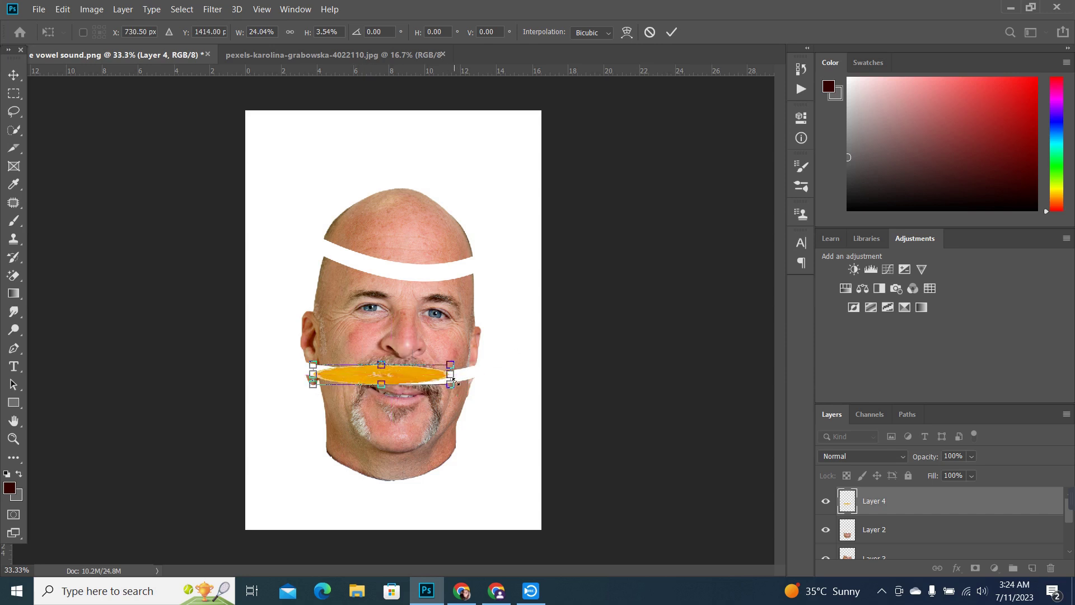
left_click_drag(453, 382, 477, 382)
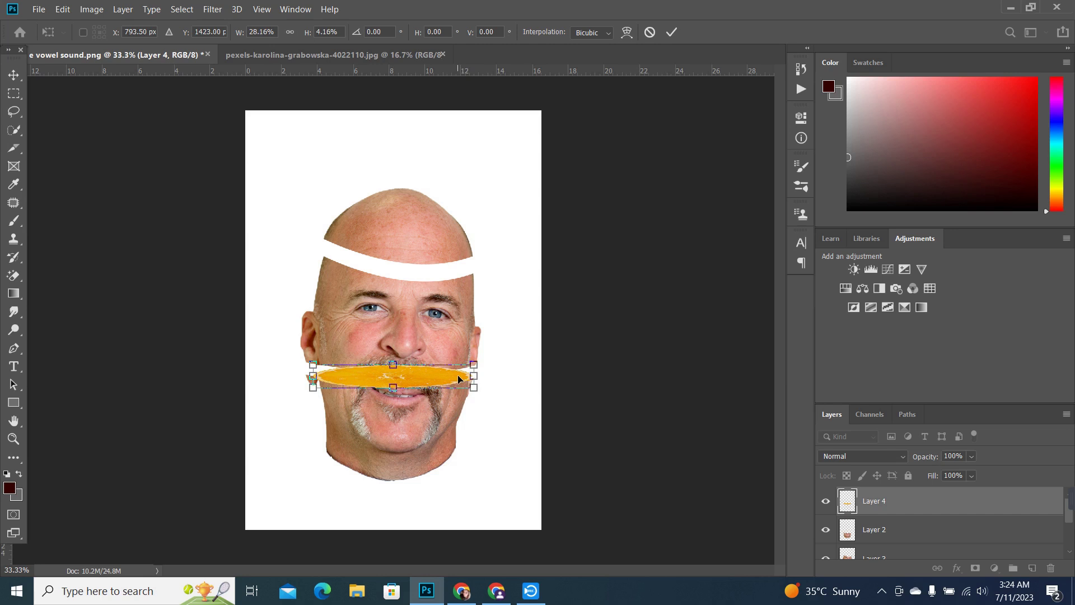
left_click_drag(388, 365, 390, 372)
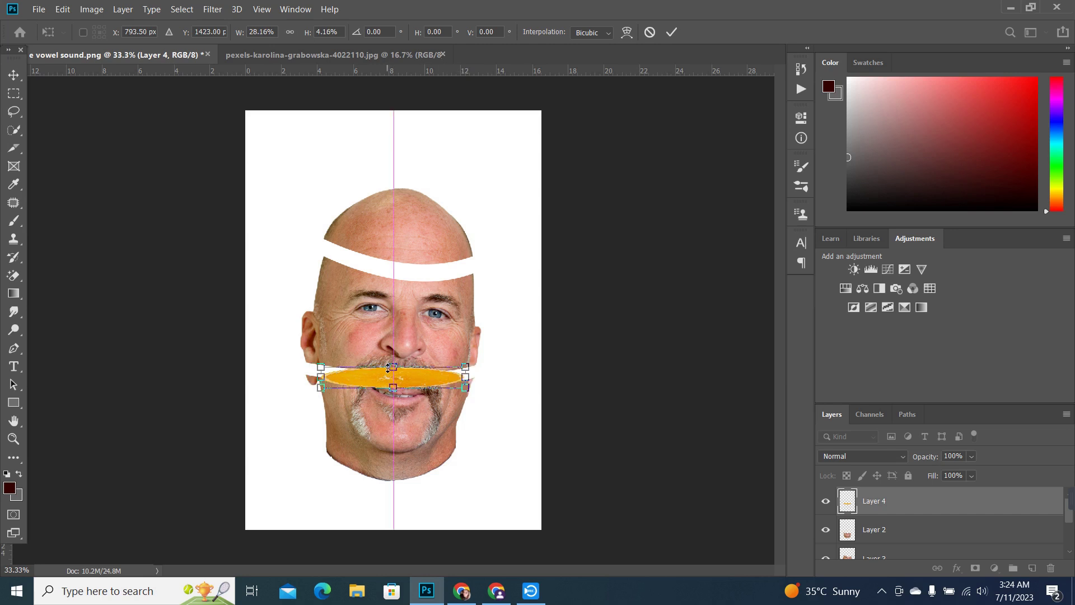
key("ctrl+z")
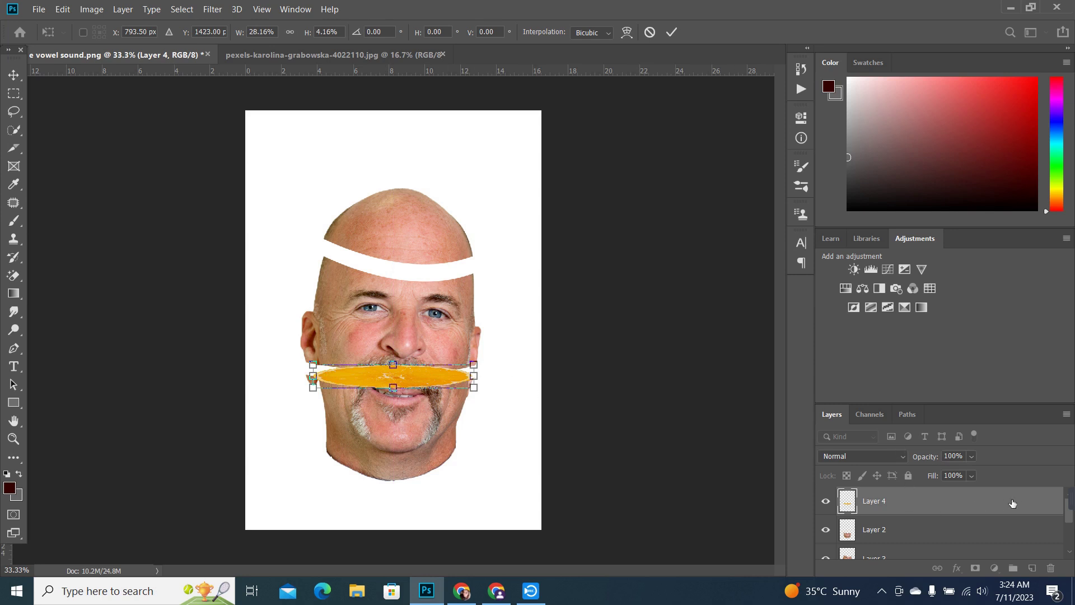
left_click_drag(1071, 523, 1071, 532)
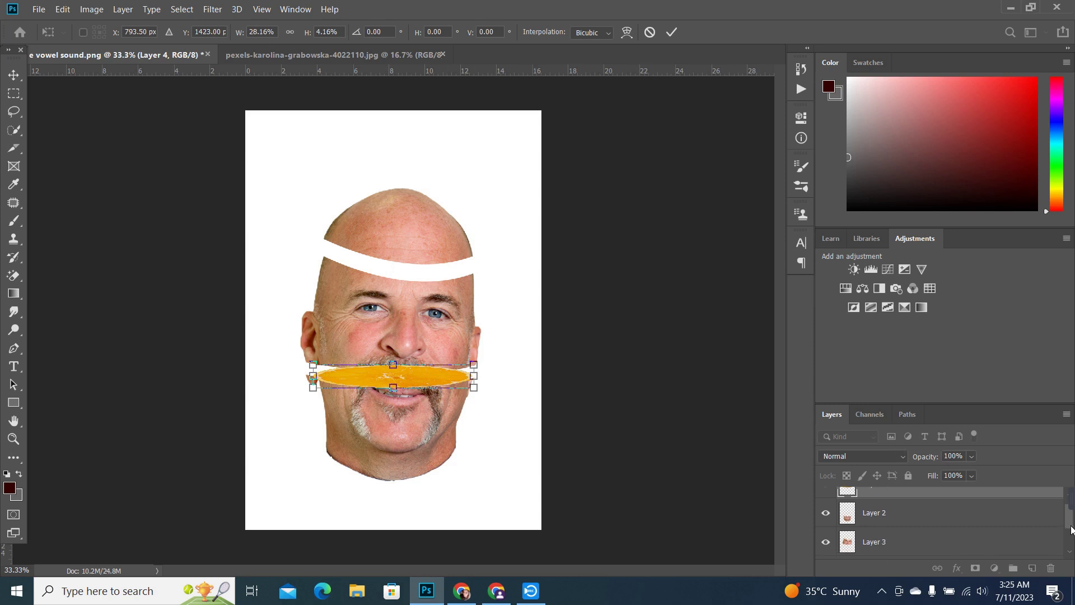
Commit the orange band resize and check the lower and middle face bands by toggling visibility
key("Return")
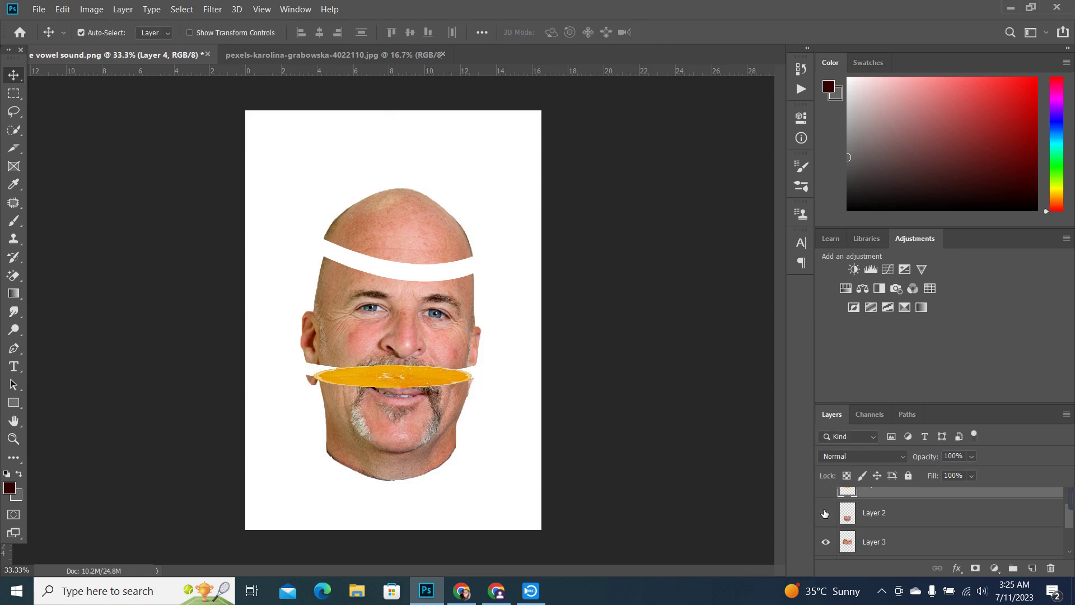
left_click(825, 513)
left_click(824, 514)
left_click(826, 514)
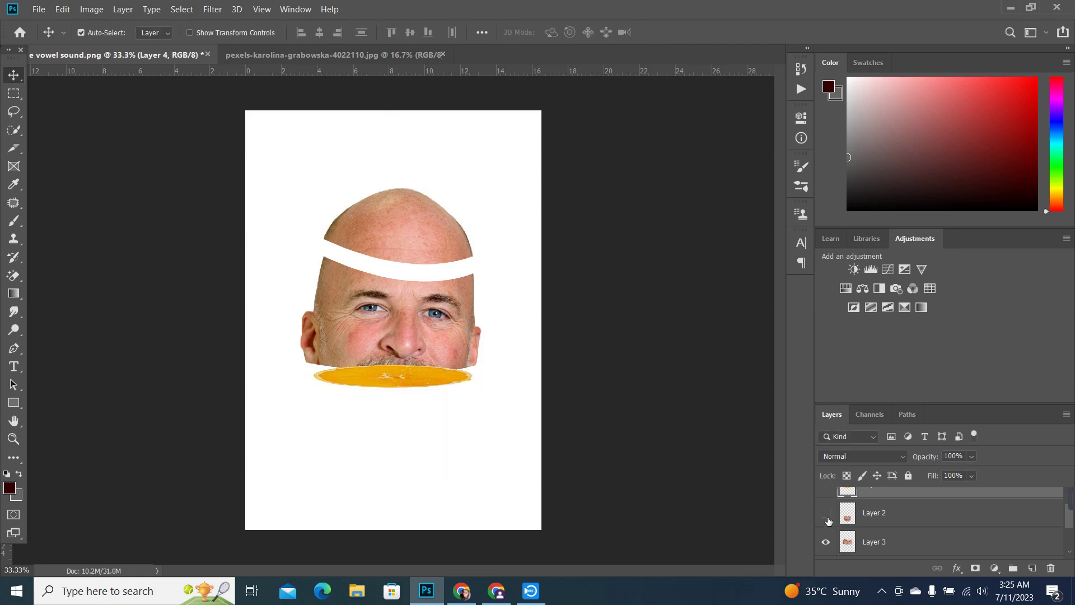
left_click(826, 542)
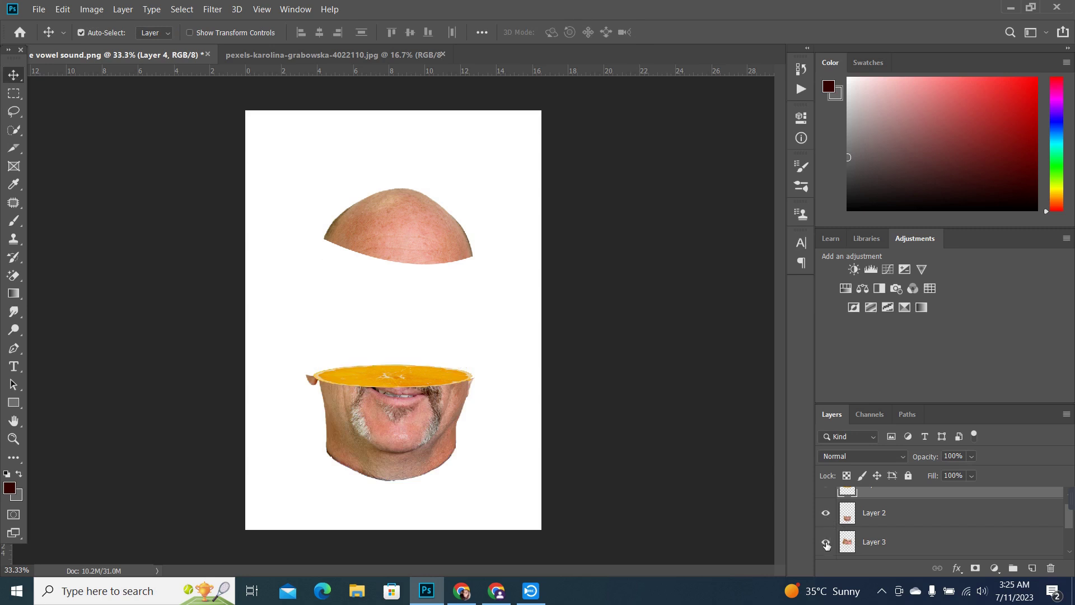
left_click(825, 542)
Nudge the Layer 3 middle face band up twice with Shift+Up
left_click(880, 549)
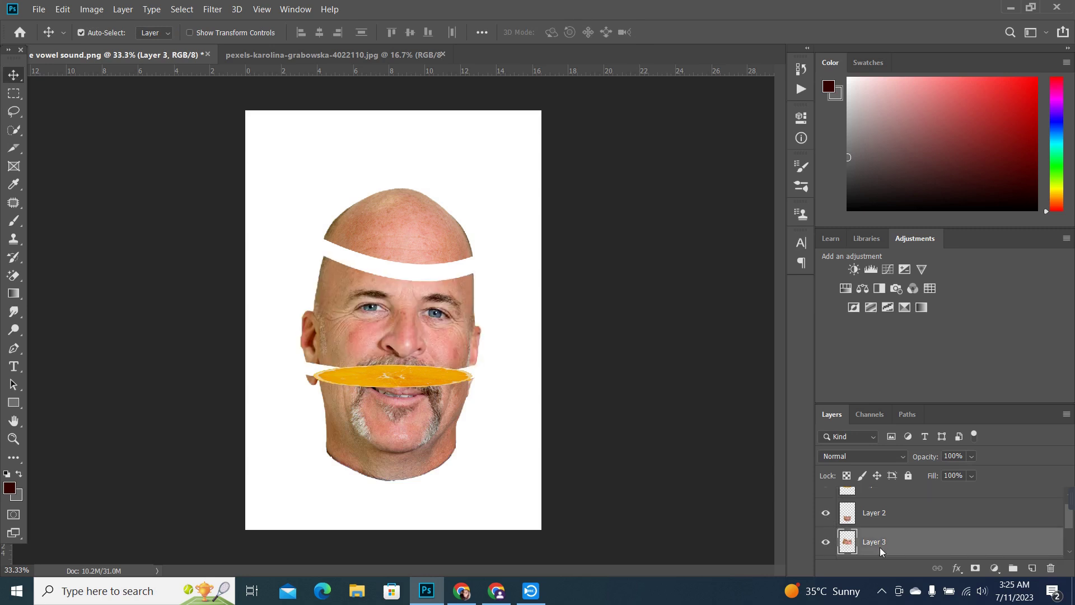
key("shift+Up")
key("shift+Up")
key("shift+Up")
key("shift+Up")
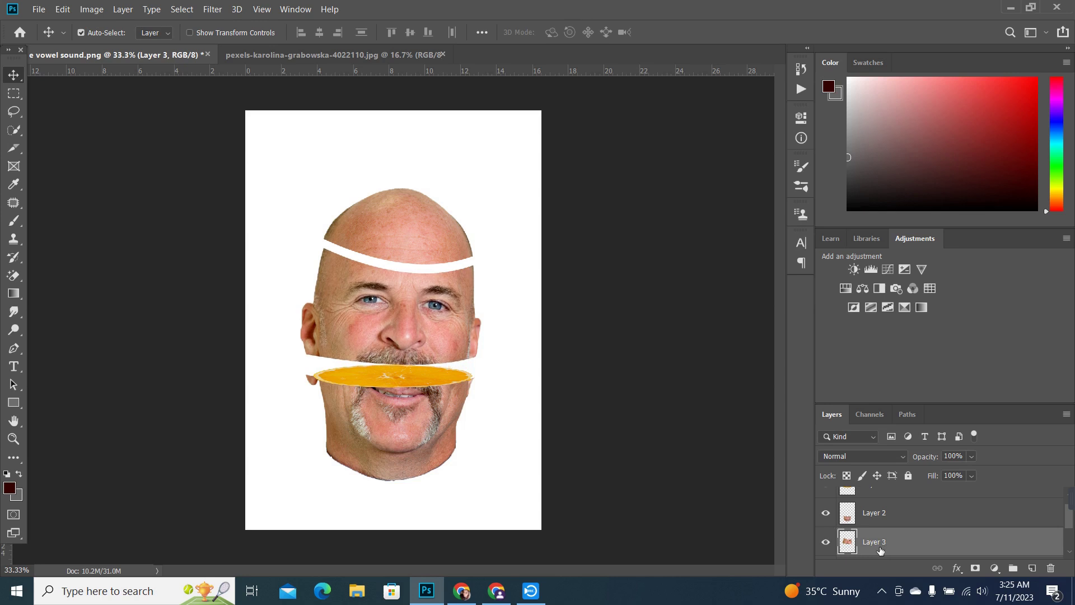
key("shift+Up")
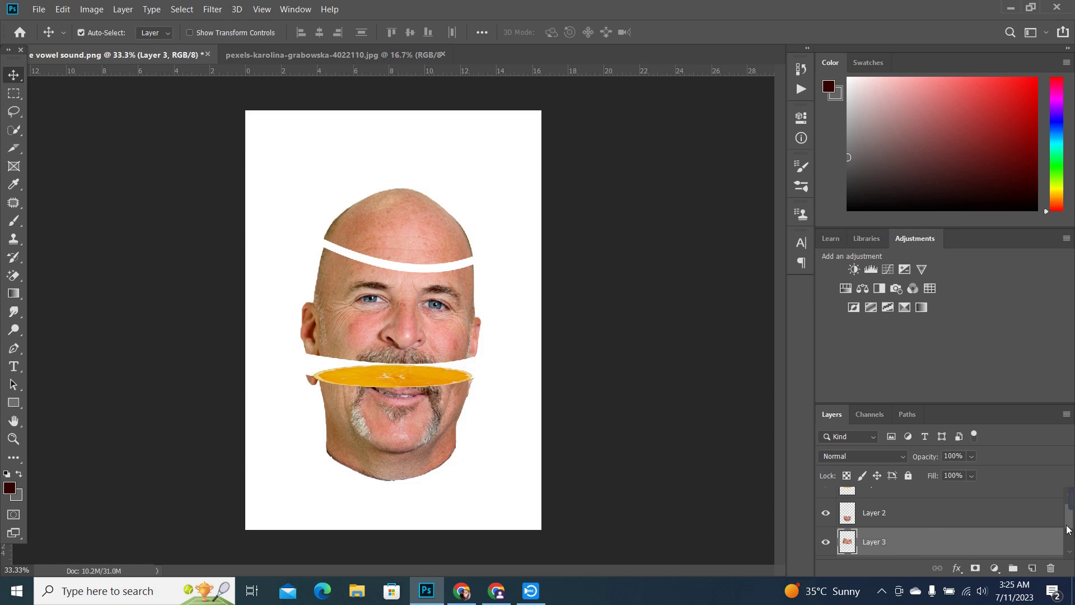
Move the orange slice layer, Layer 4, below Layer 3 in the Layers panel
left_click_drag(1067, 529, 1063, 520)
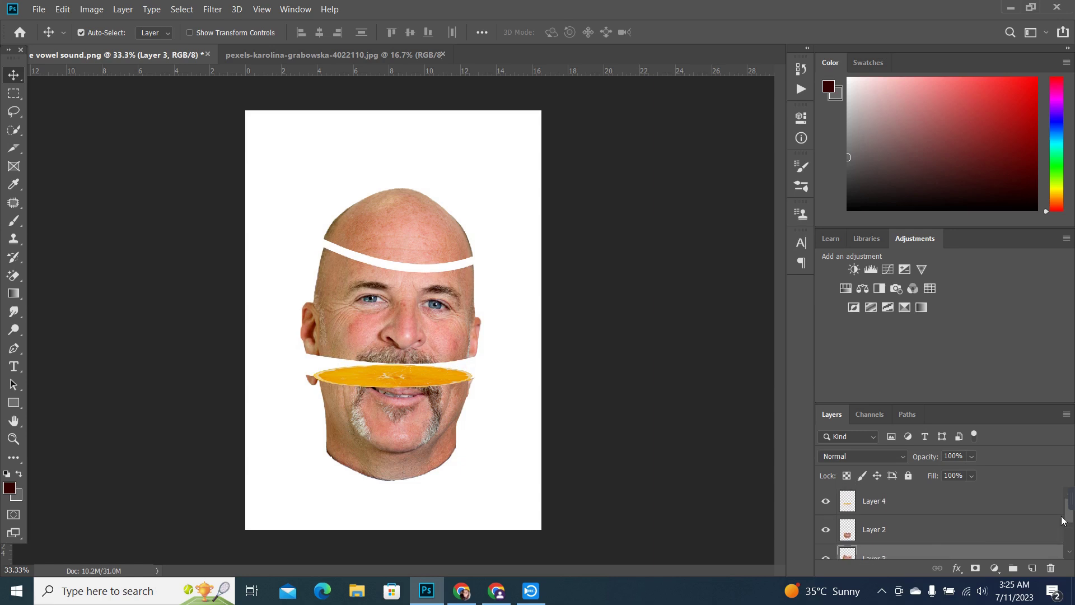
left_click_drag(902, 549, 904, 552)
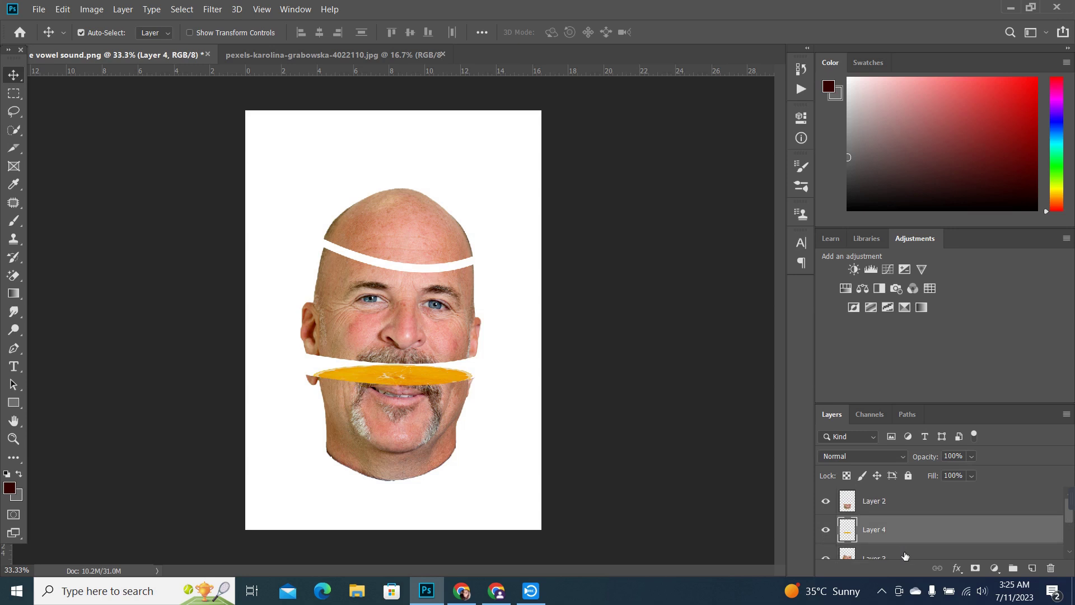
scroll(1068, 523, "down", 2)
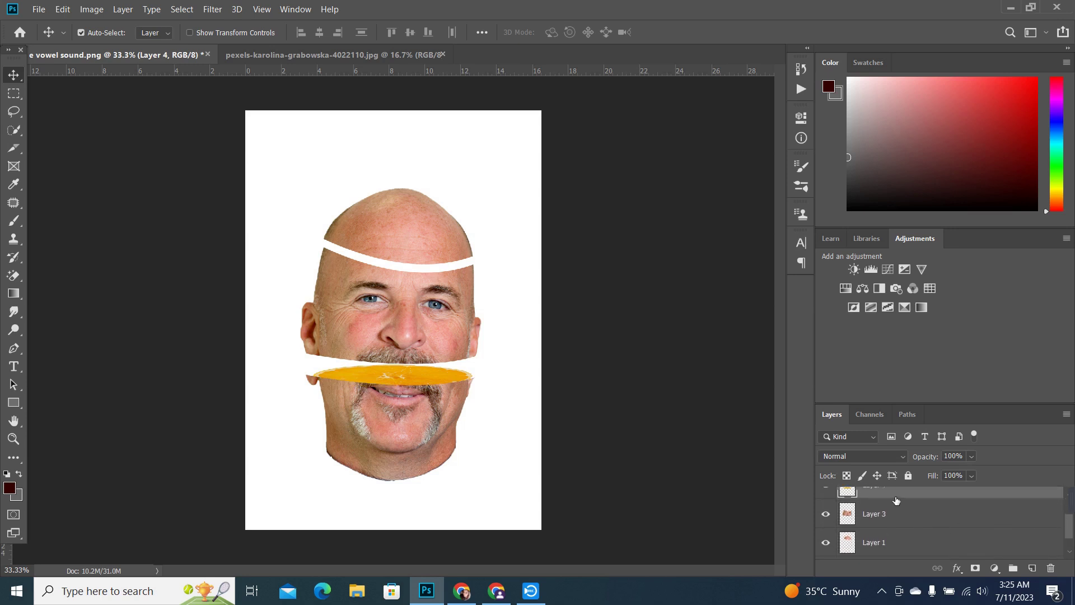
left_click_drag(895, 496, 894, 544)
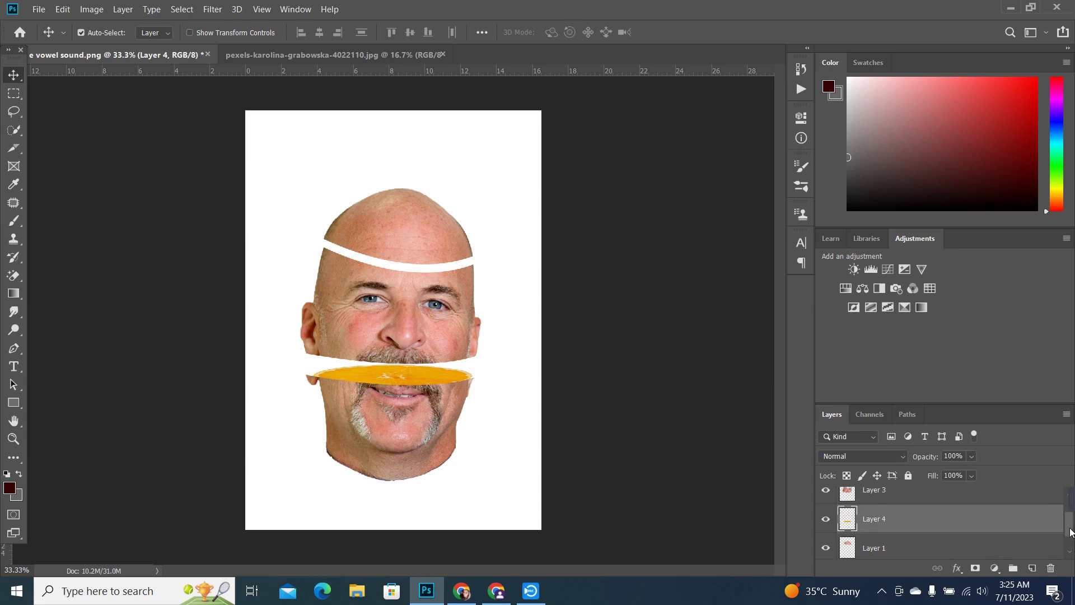
left_click_drag(1070, 533, 1070, 527)
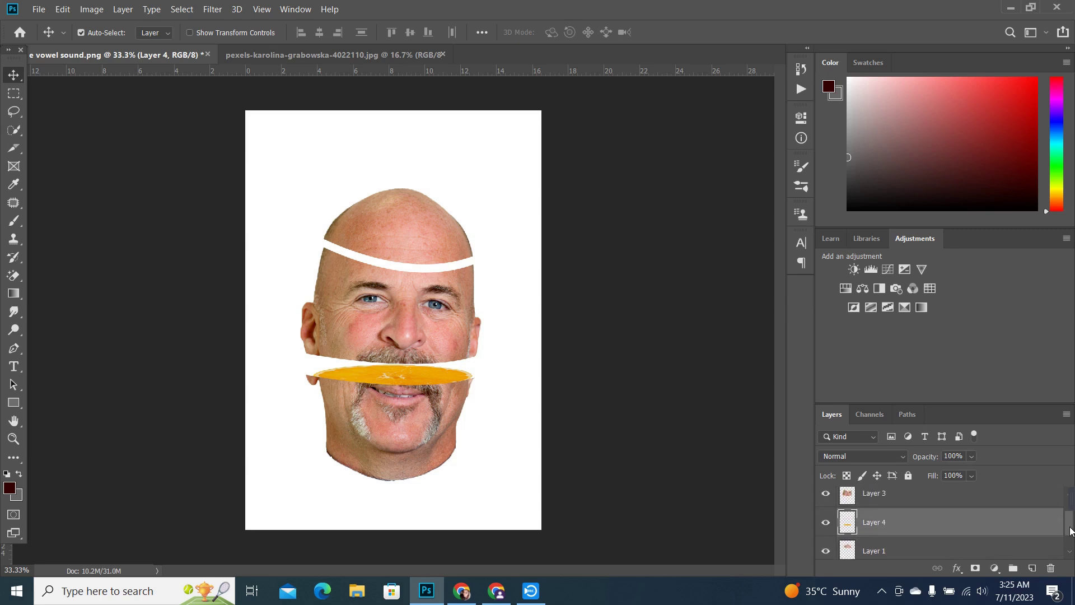
Free-transform Layer 3, rotating the face band almost level and shifting it slightly left and down
left_click(879, 503)
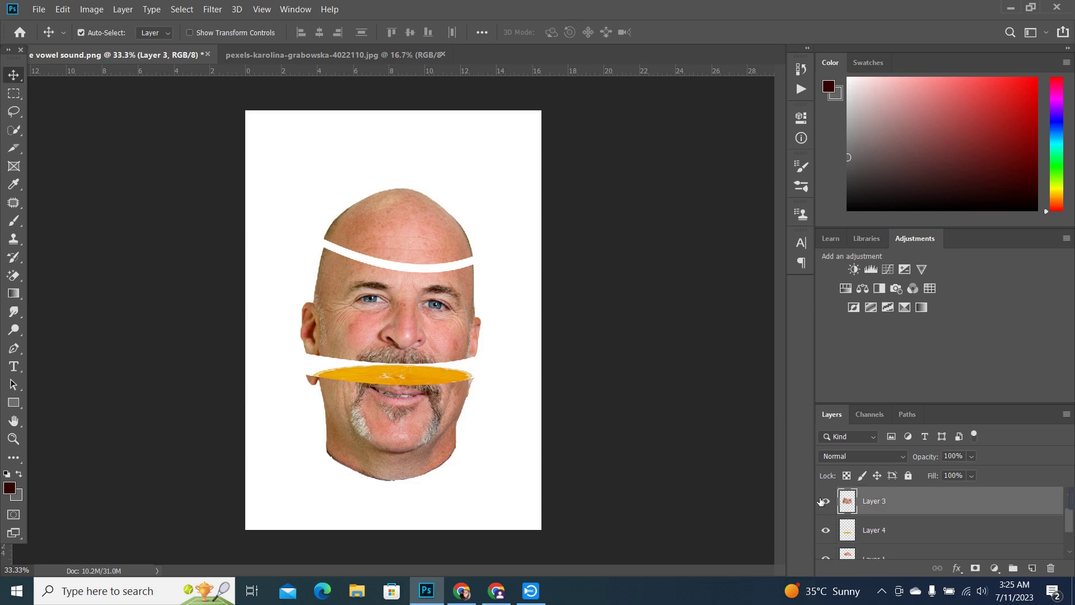
key("ctrl+t")
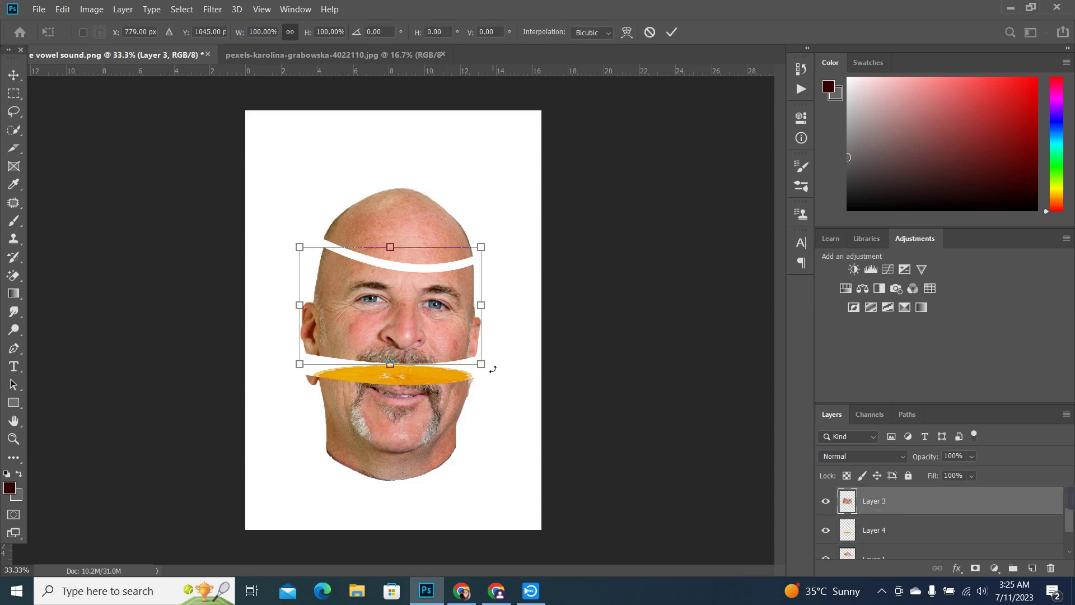
left_click_drag(493, 371, 462, 366)
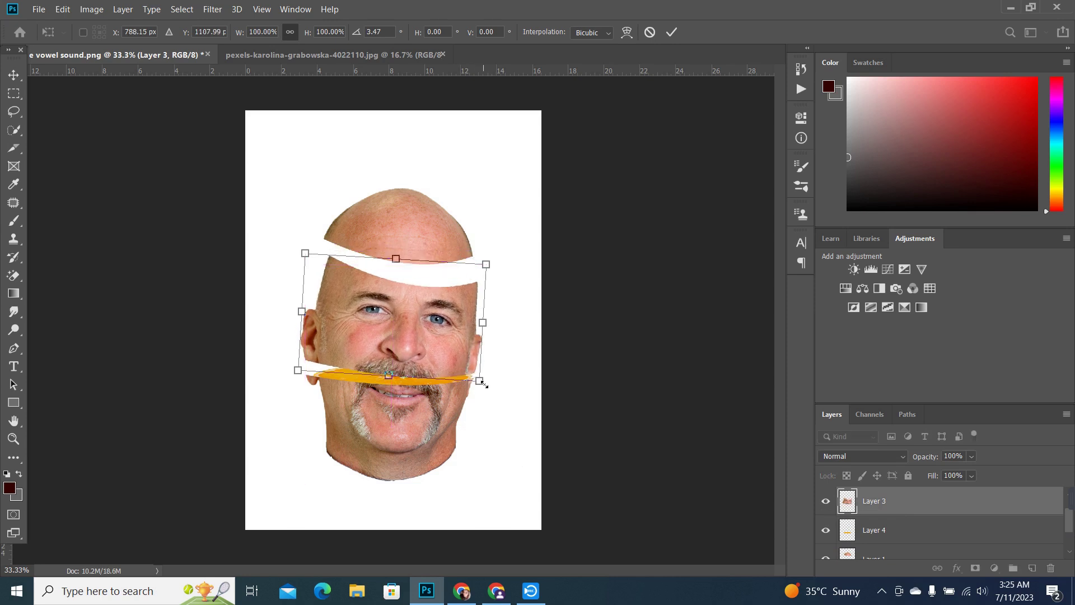
left_click_drag(485, 391, 480, 396)
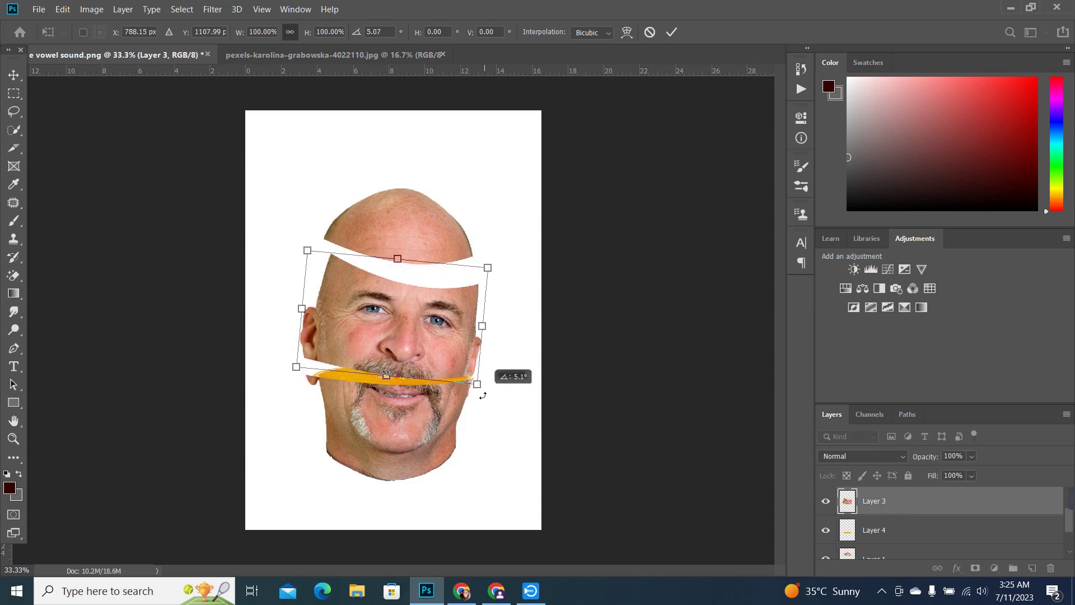
left_click_drag(452, 362, 453, 348)
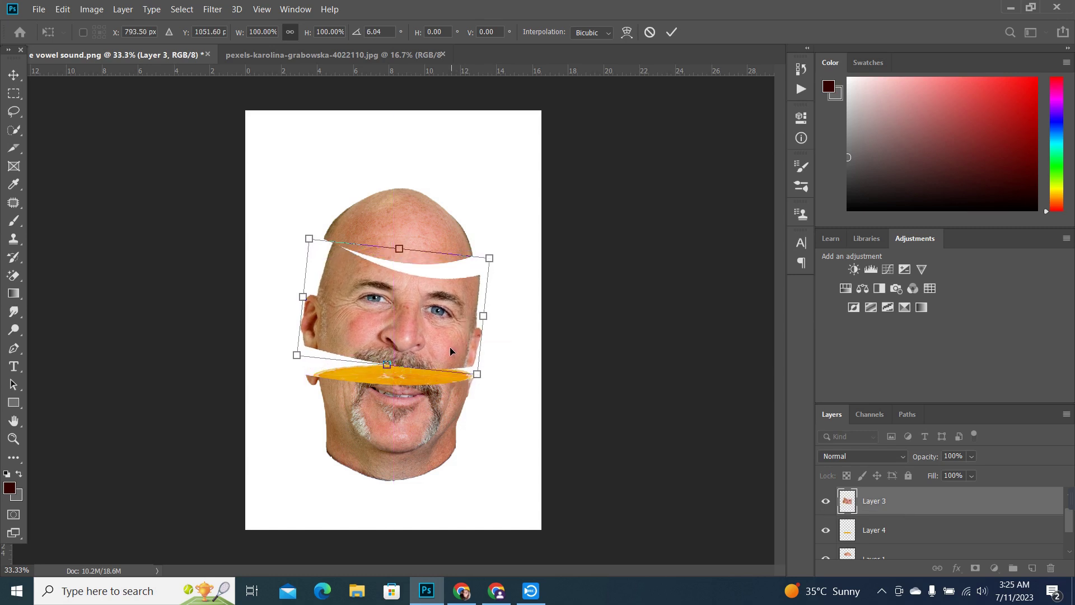
left_click_drag(485, 379, 493, 373)
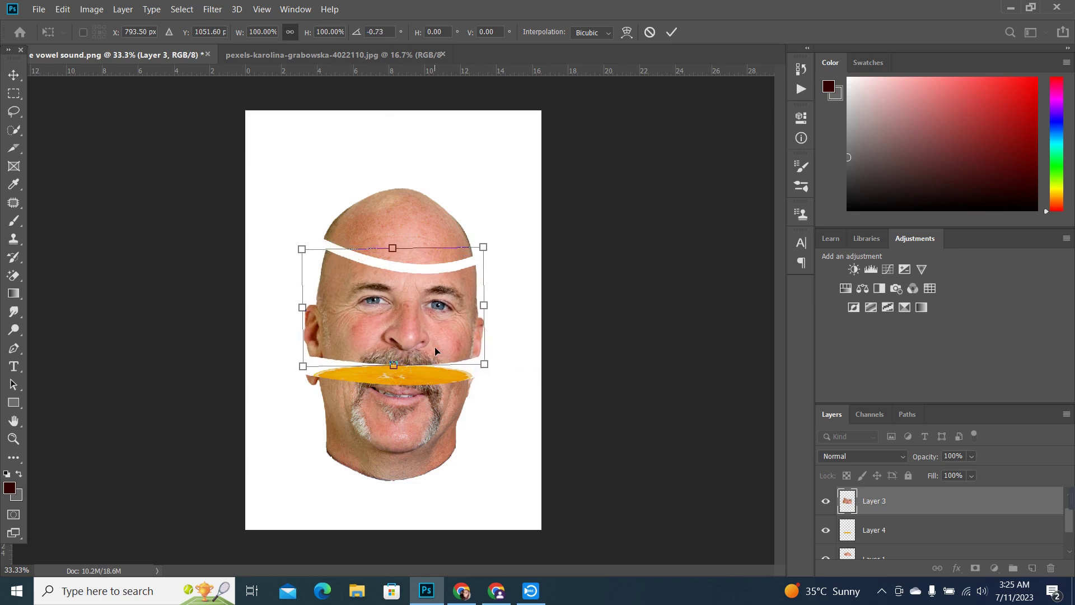
left_click_drag(437, 351, 434, 351)
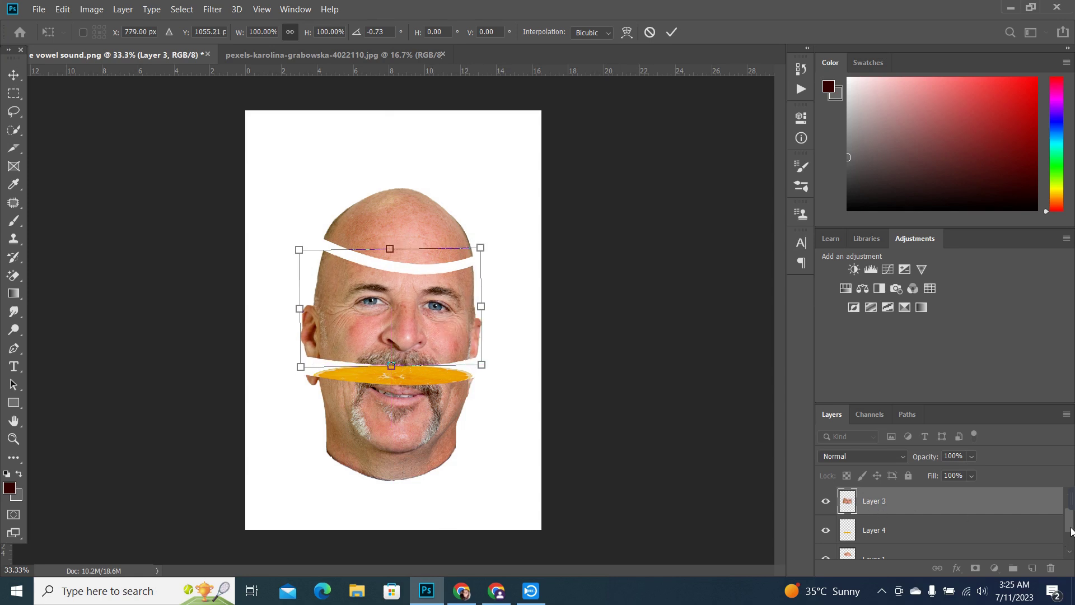
left_click(916, 529)
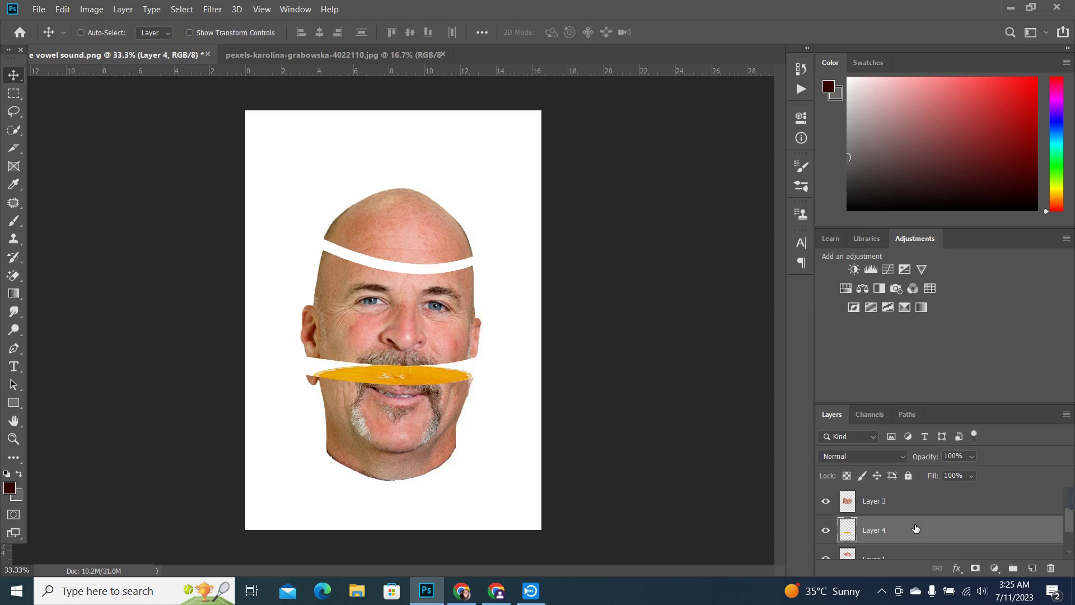
Duplicate the orange slice, stack the copy above Layer 3, and move it into the forehead gap
key("ctrl+j")
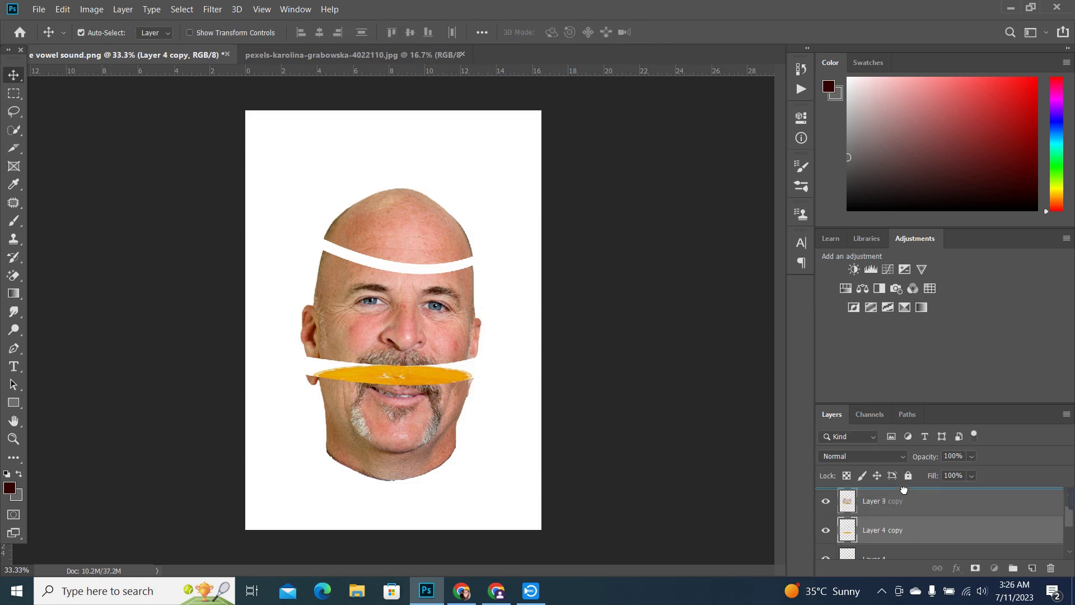
left_click_drag(916, 529, 906, 493)
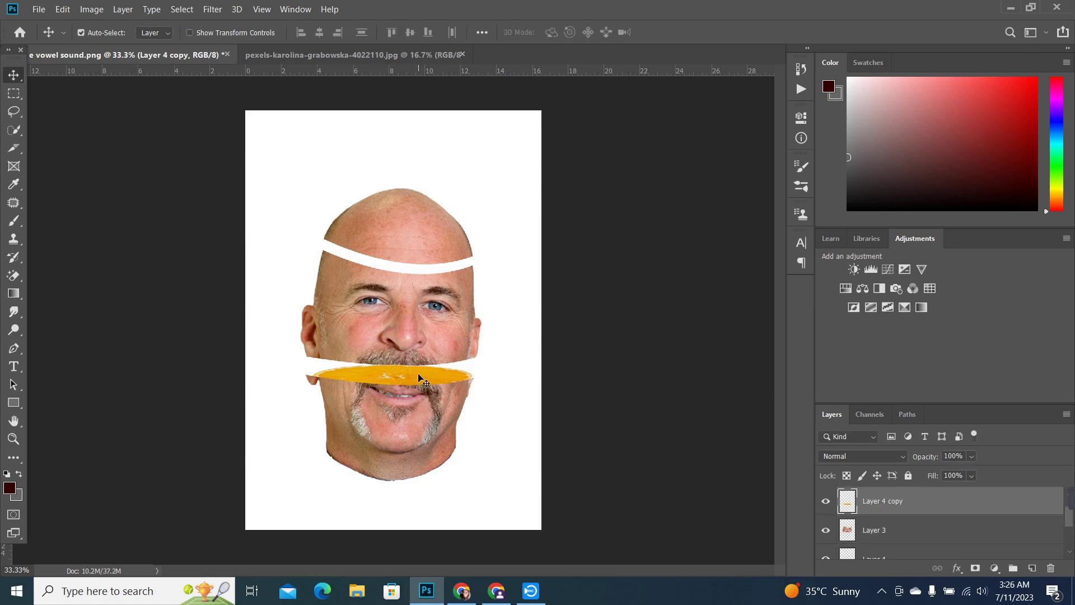
left_click_drag(420, 376, 421, 261)
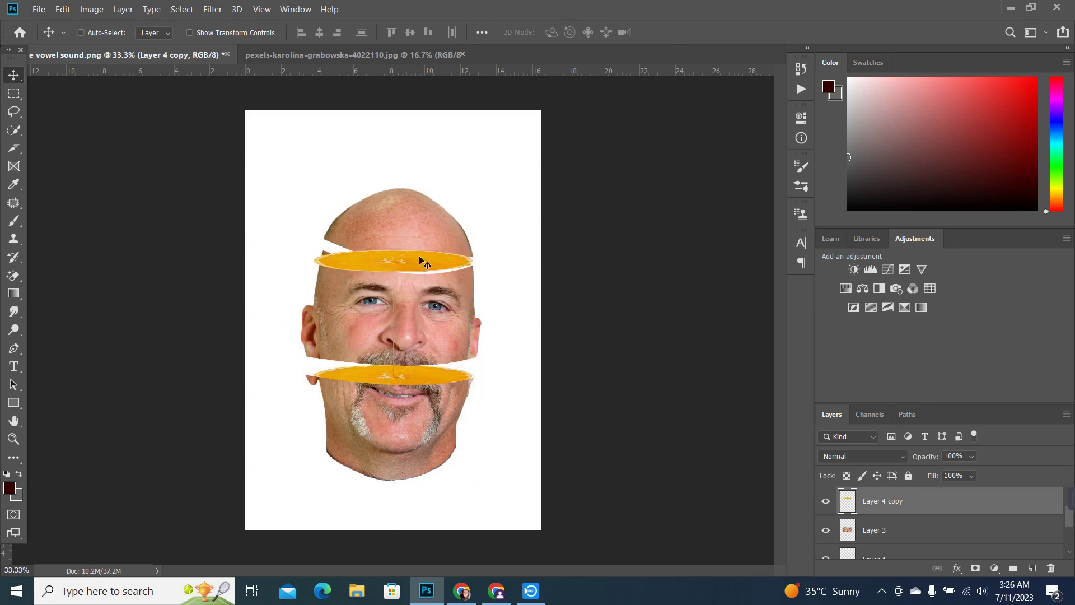
Enlarge, tilt and narrow the orange slice copy to fit the forehead cut, then commit
key("ctrl+t")
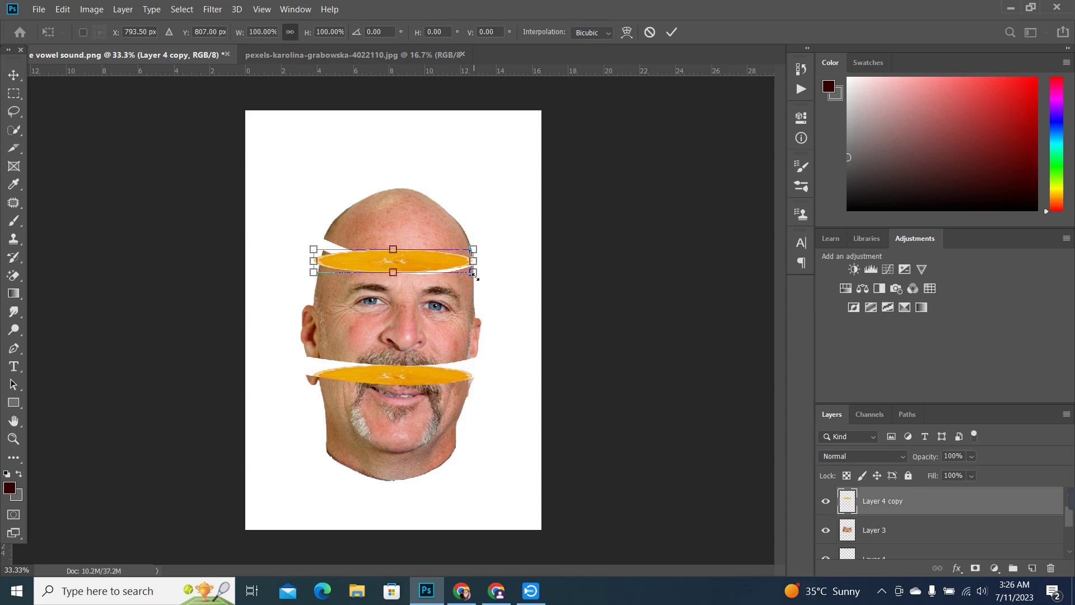
left_click_drag(475, 276, 479, 281)
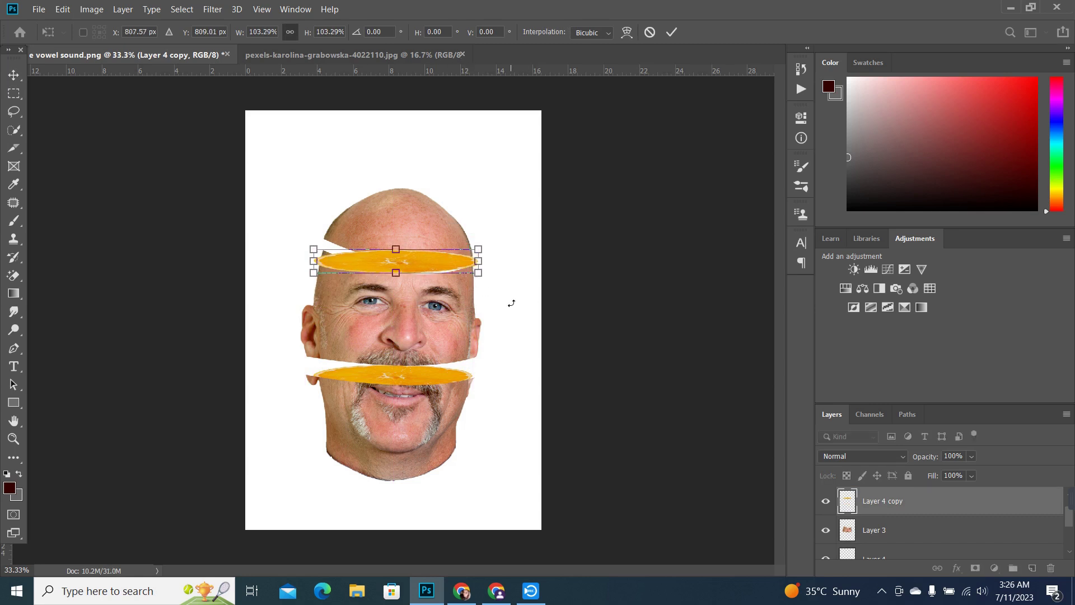
left_click_drag(511, 303, 508, 316)
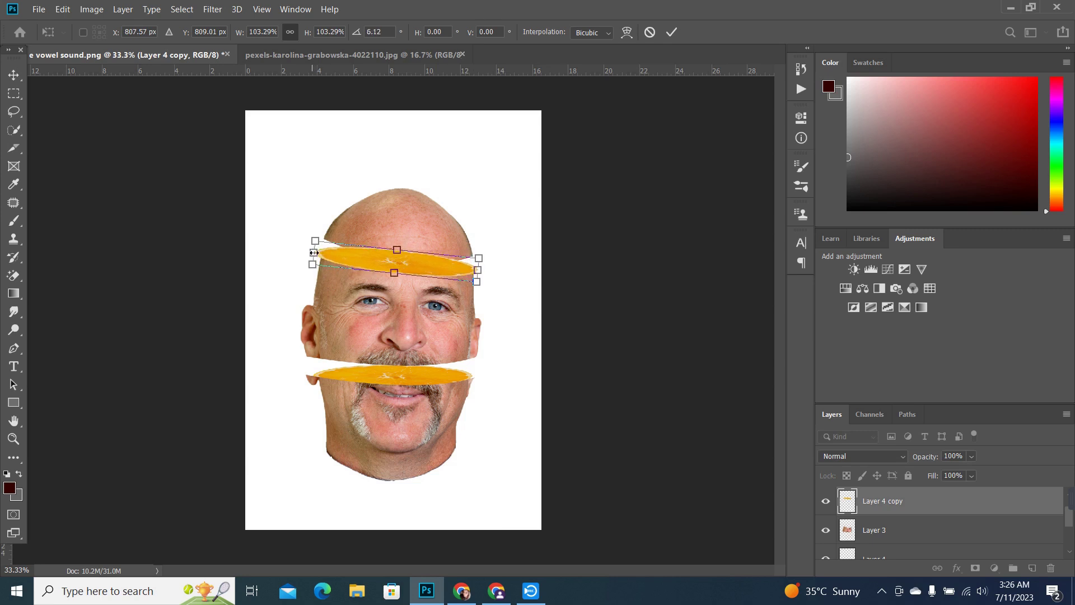
left_click_drag(314, 253, 317, 252)
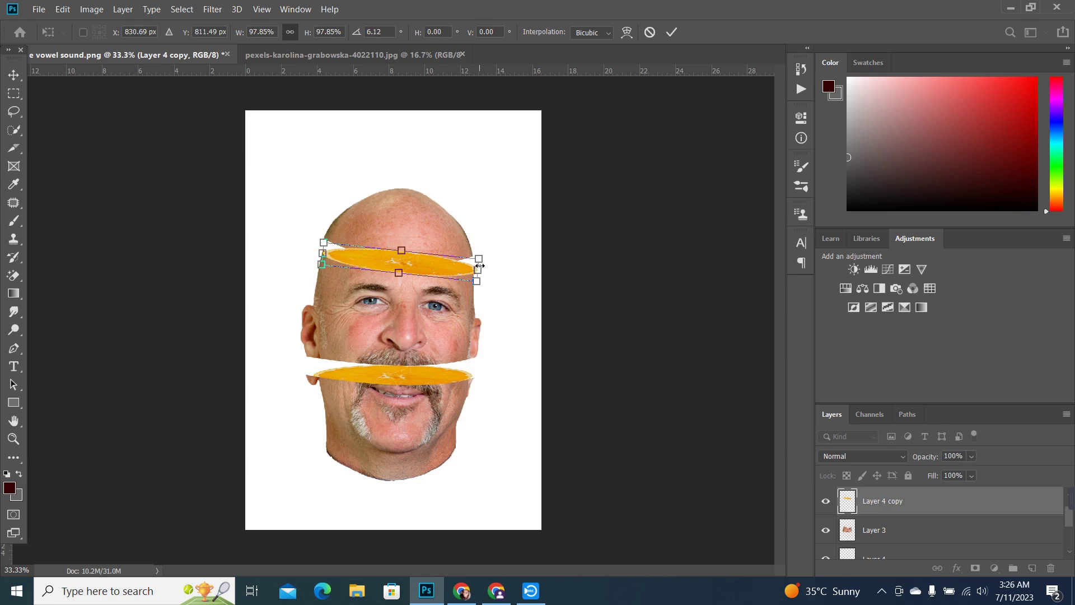
left_click(674, 29)
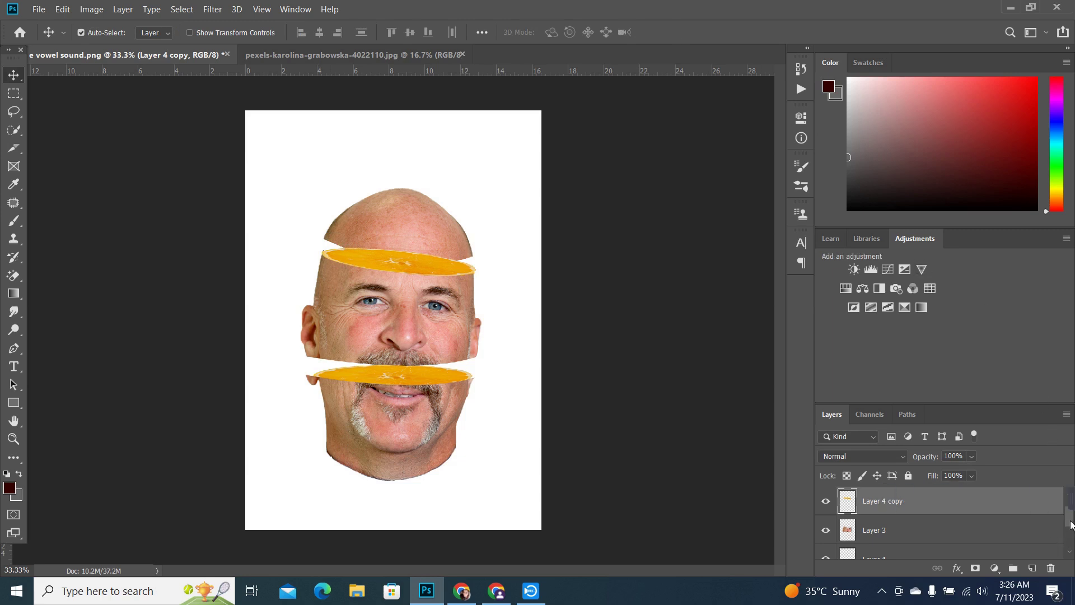
Check the lower and middle face bands by briefly hiding and showing each one
scroll(1070, 523, "up", 1)
scroll(1070, 524, "up", 1)
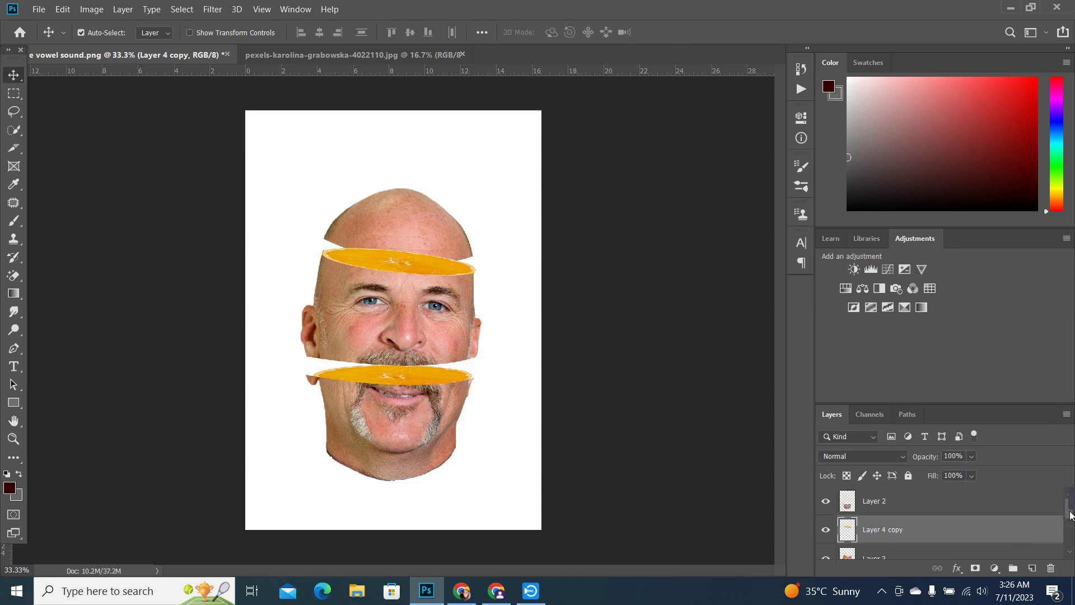
left_click(827, 502)
left_click(827, 501)
left_click(826, 558)
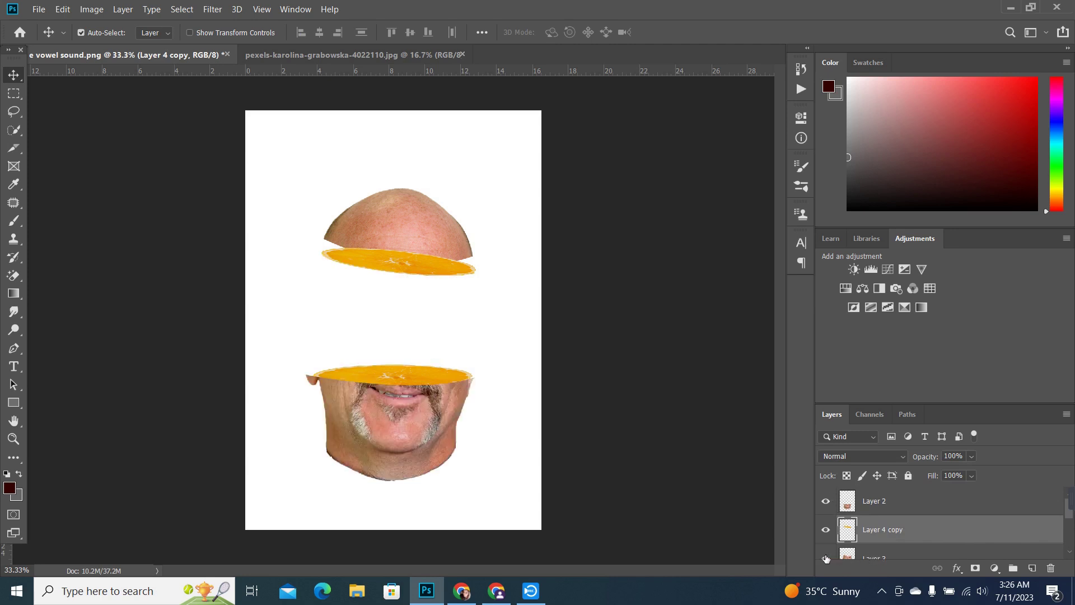
left_click(826, 557)
scroll(1070, 526, "down", 1)
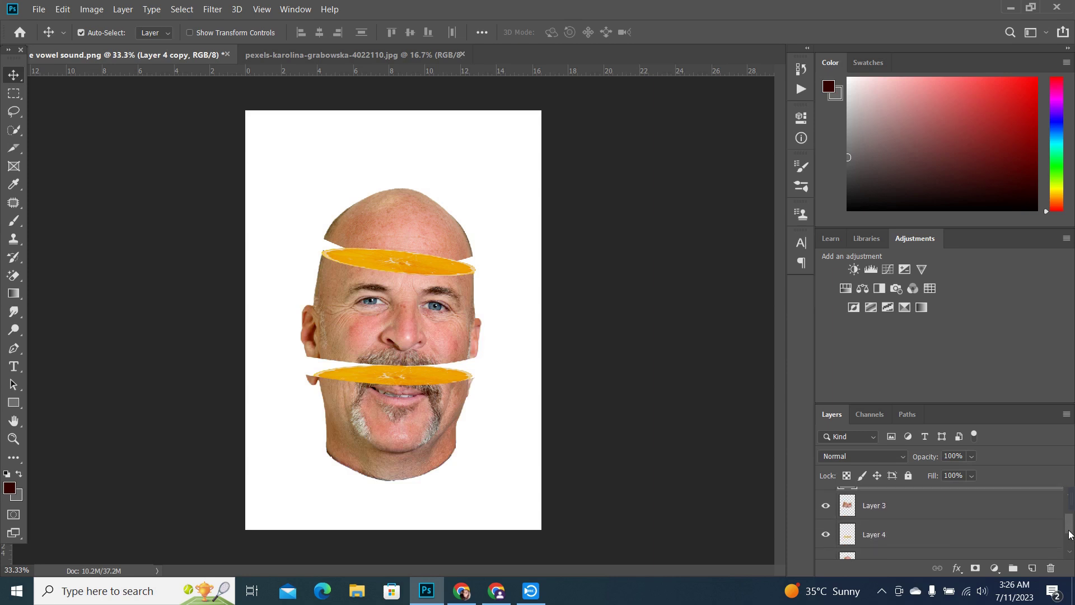
scroll(1070, 535, "down", 1)
Nudge the Layer 1 head top up, tilt it slightly clockwise and shift it down-right
left_click(895, 552)
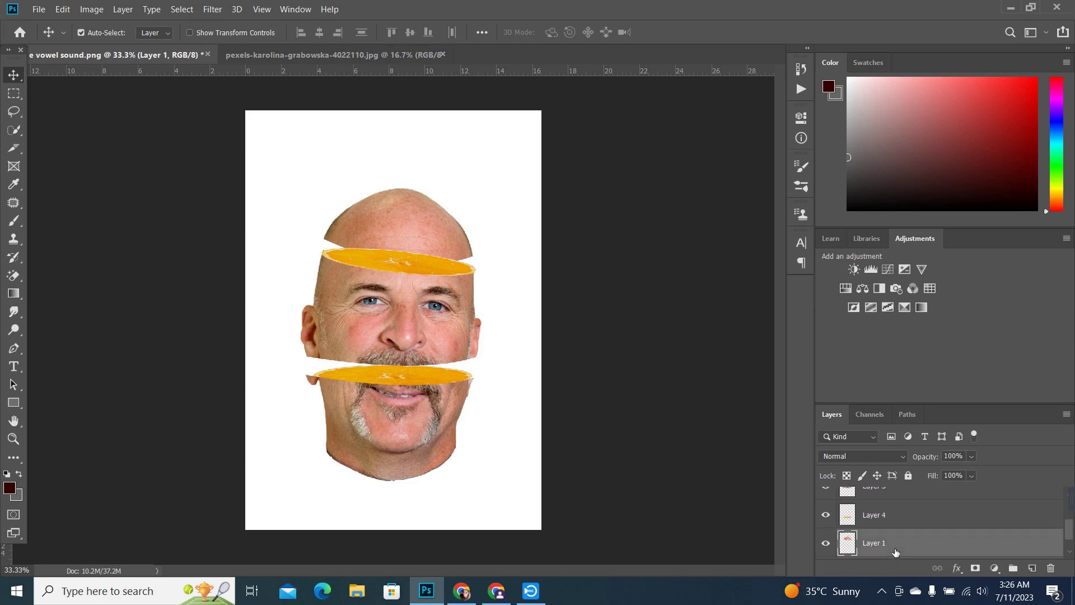
key("shift+Up")
key("shift+Up")
key("shift+Up")
key("shift+Up")
key("shift+Up")
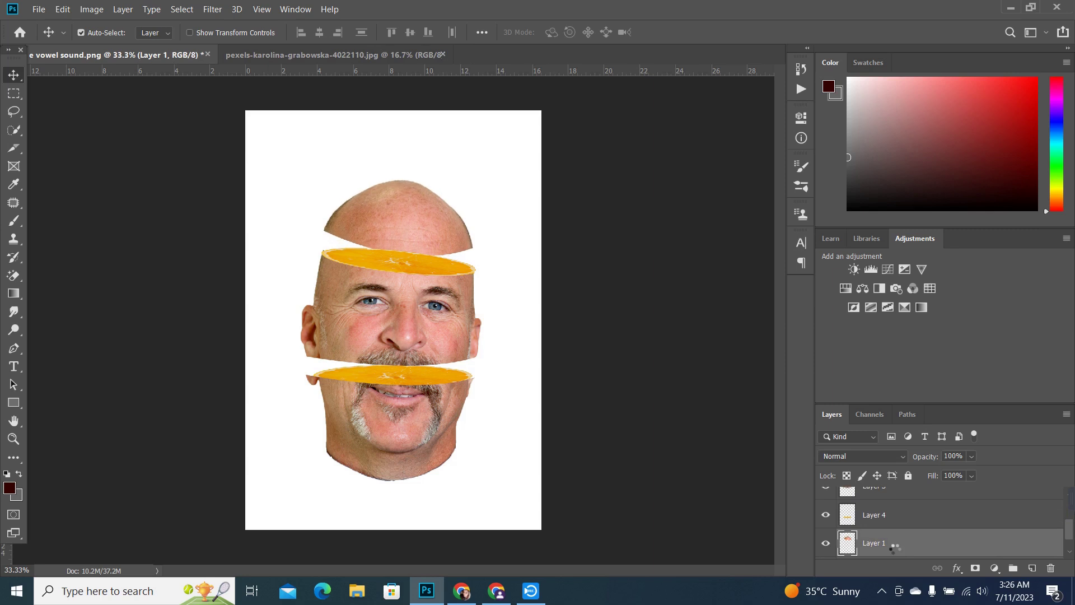
key("shift+Up")
key("shift+Up")
key("shift+Up")
key("shift+Up")
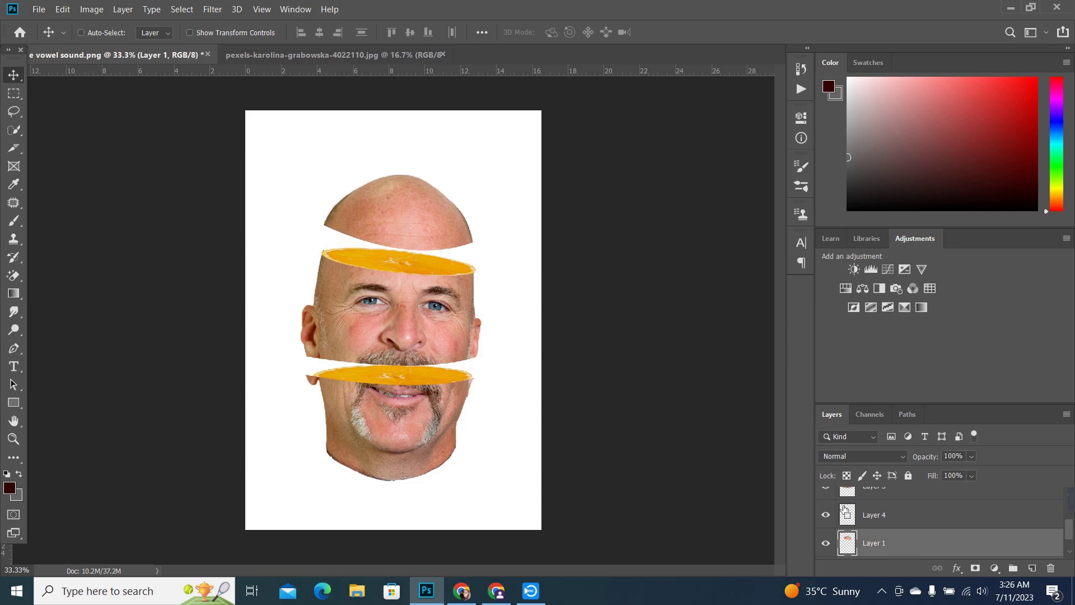
key("ctrl+t")
left_click_drag(491, 273, 480, 271)
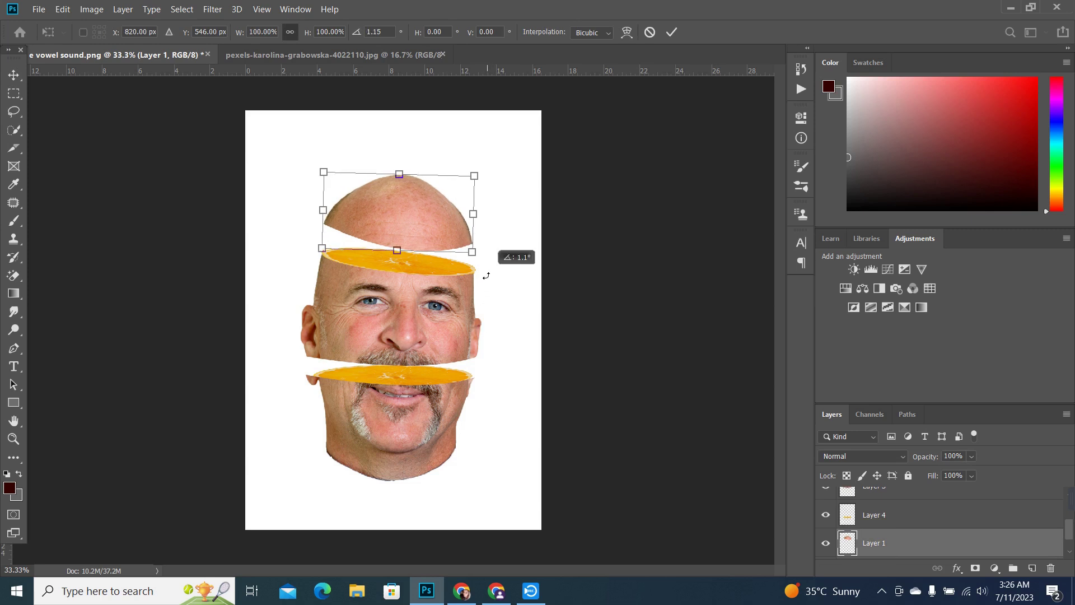
left_click_drag(455, 222, 462, 245)
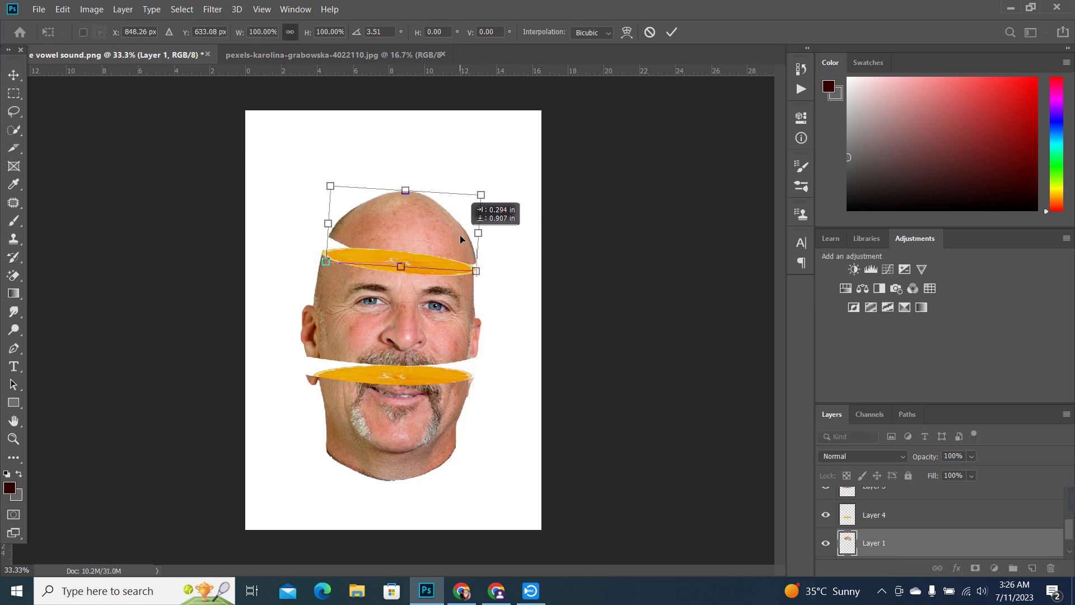
Commit the head top transform and restack Layer 1 just above Layer 3
left_click_drag(1002, 540, 986, 498)
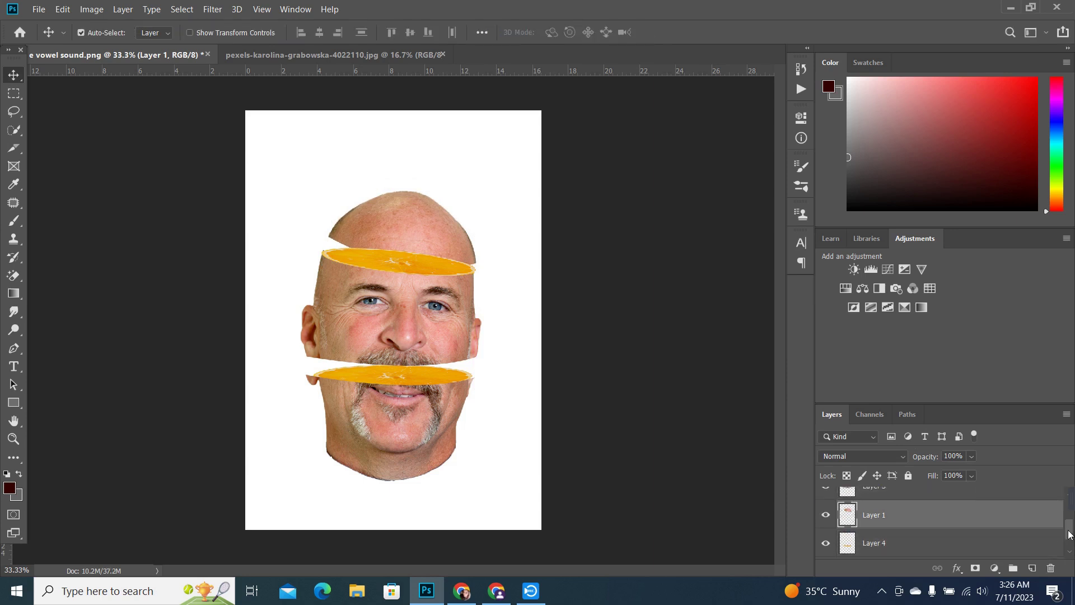
left_click_drag(1068, 534, 1068, 524)
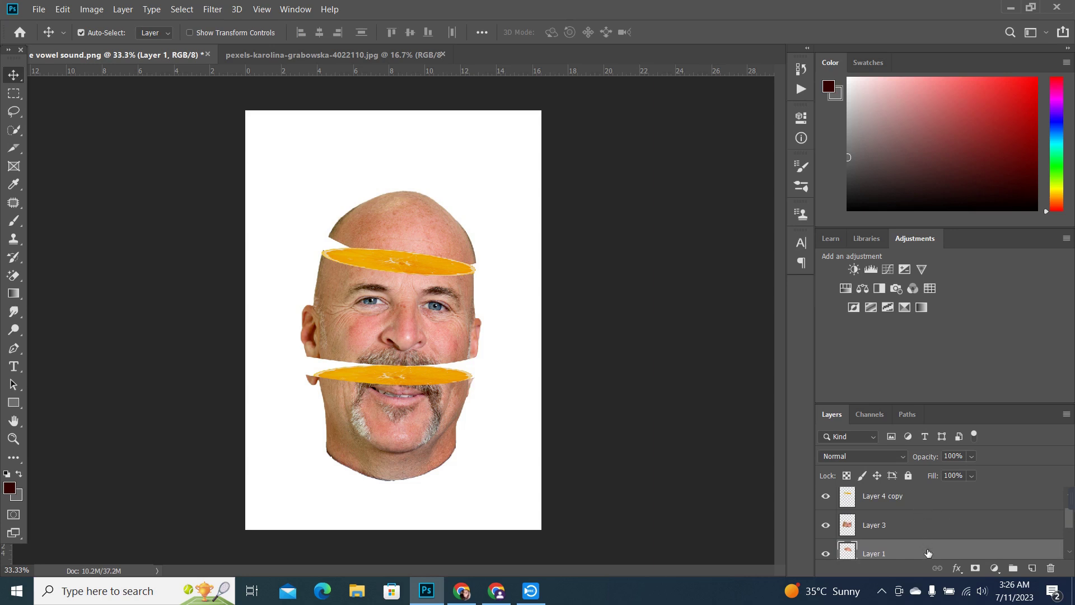
left_click_drag(928, 553, 922, 513)
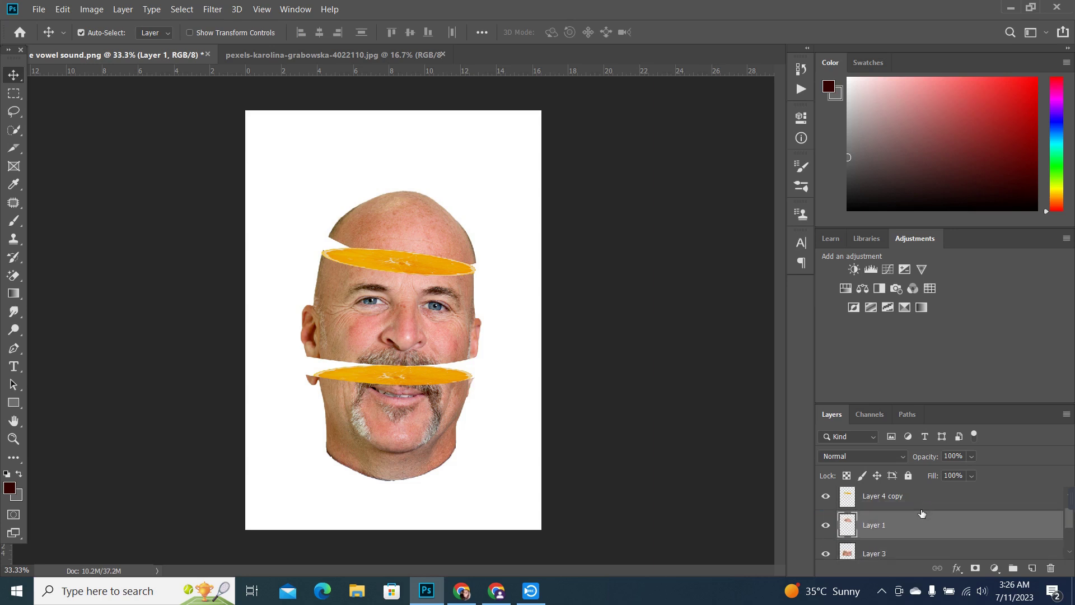
left_click(916, 502)
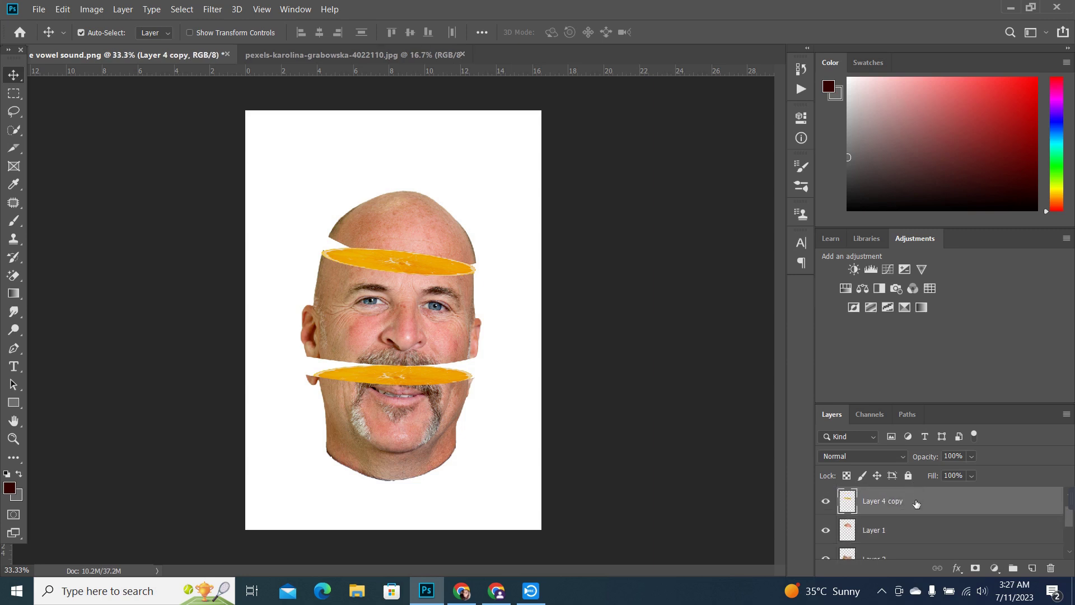
Move Layer 1 to the top of the stack, then rotate the head top about 4° and enlarge it slightly
left_click(898, 530)
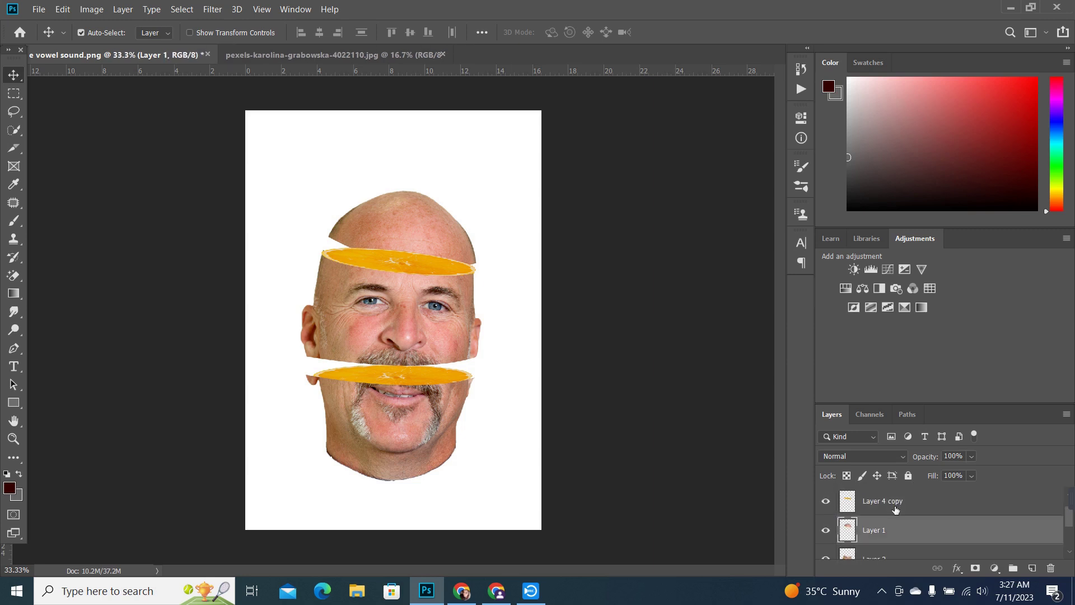
left_click_drag(895, 526, 892, 503)
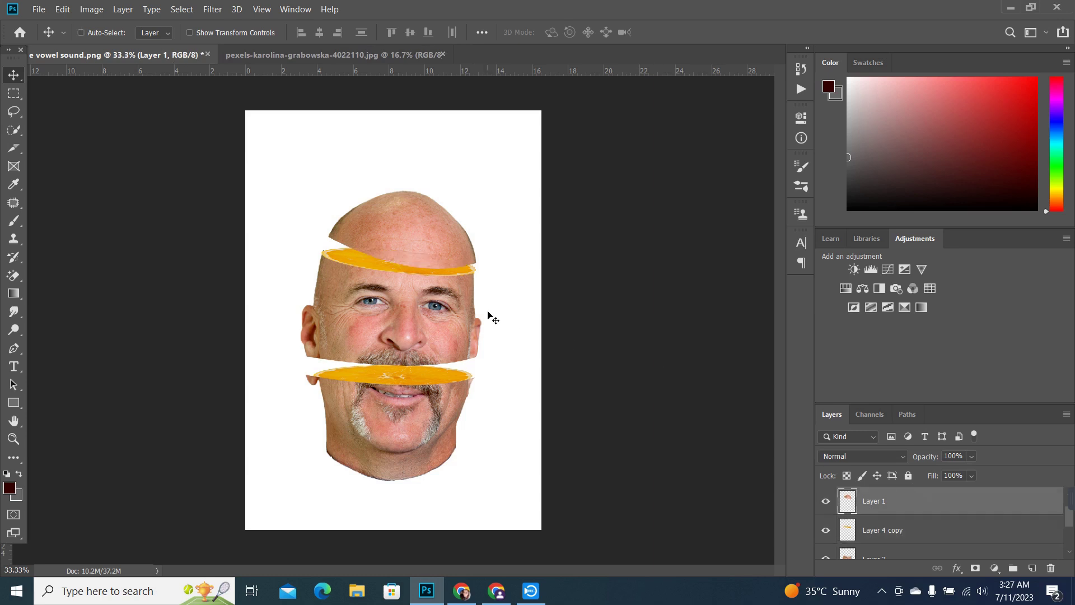
key("ctrl+t")
left_click_drag(428, 242, 443, 240)
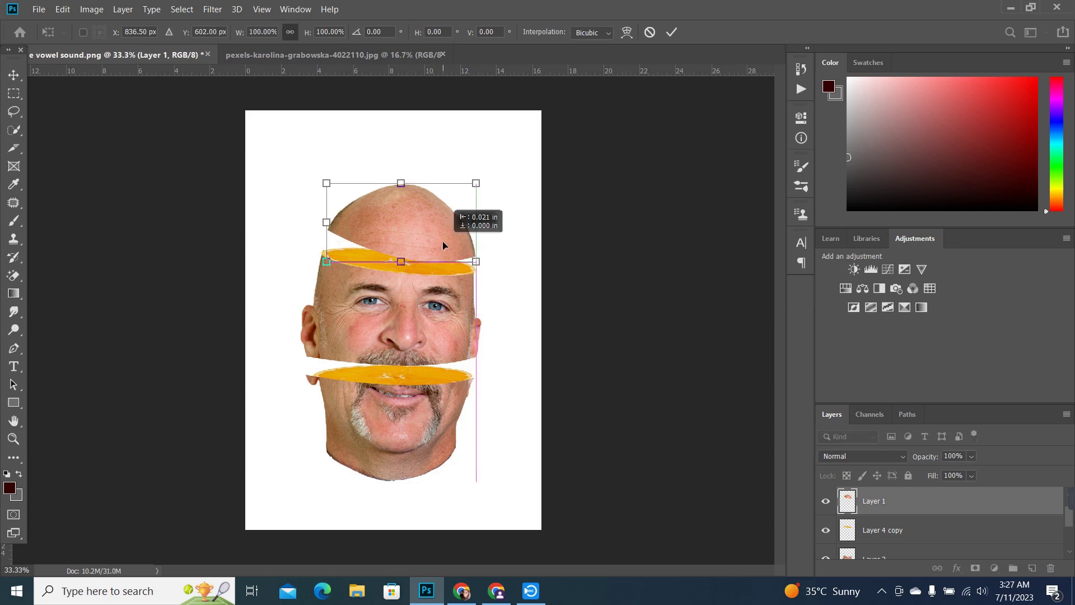
left_click_drag(479, 280, 476, 287)
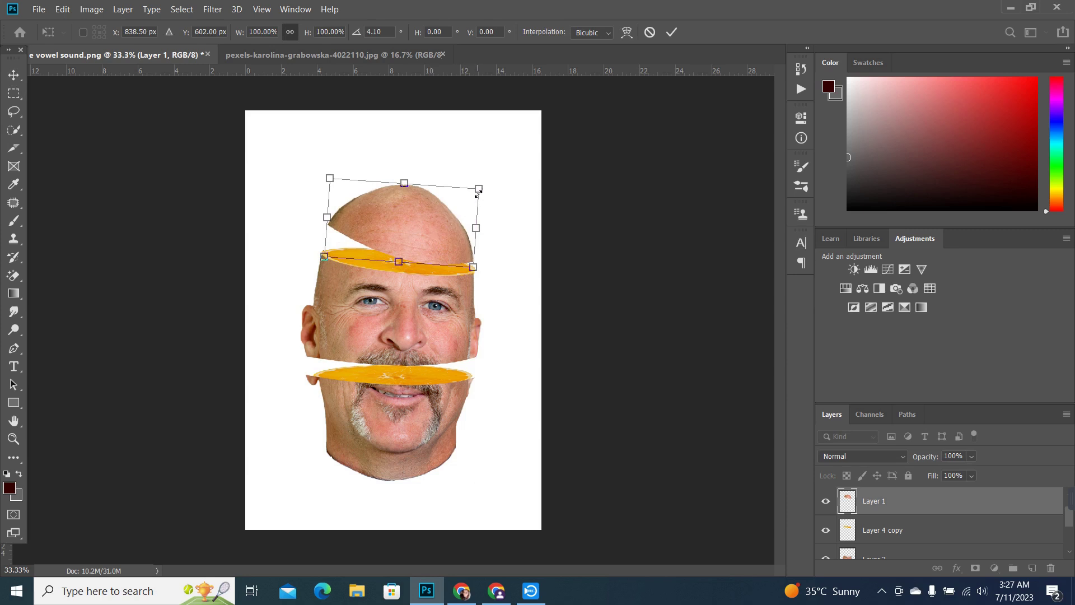
left_click_drag(479, 189, 484, 184)
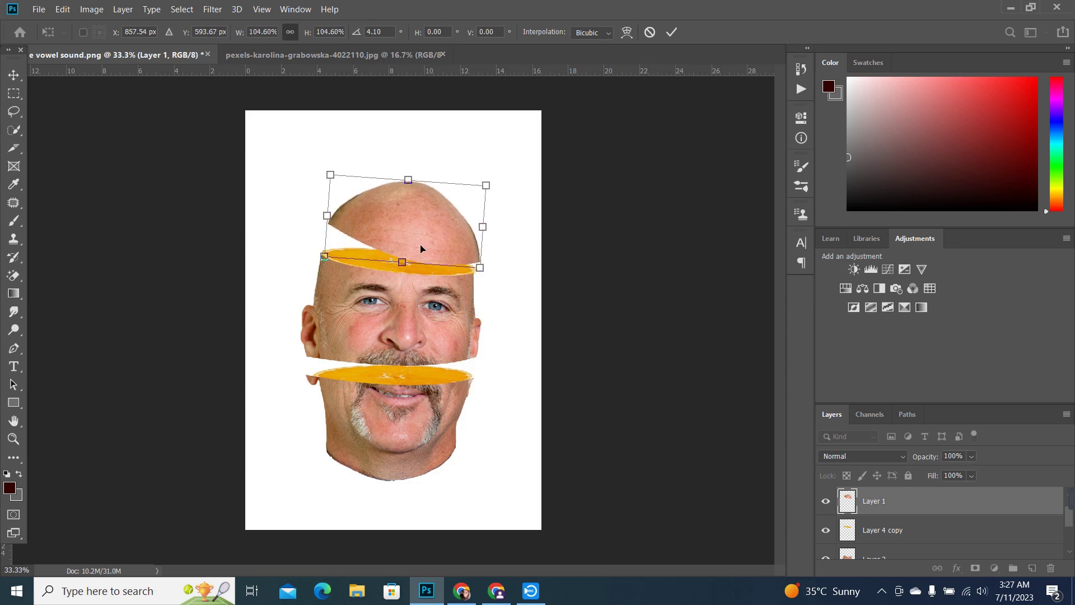
left_click_drag(421, 248, 415, 248)
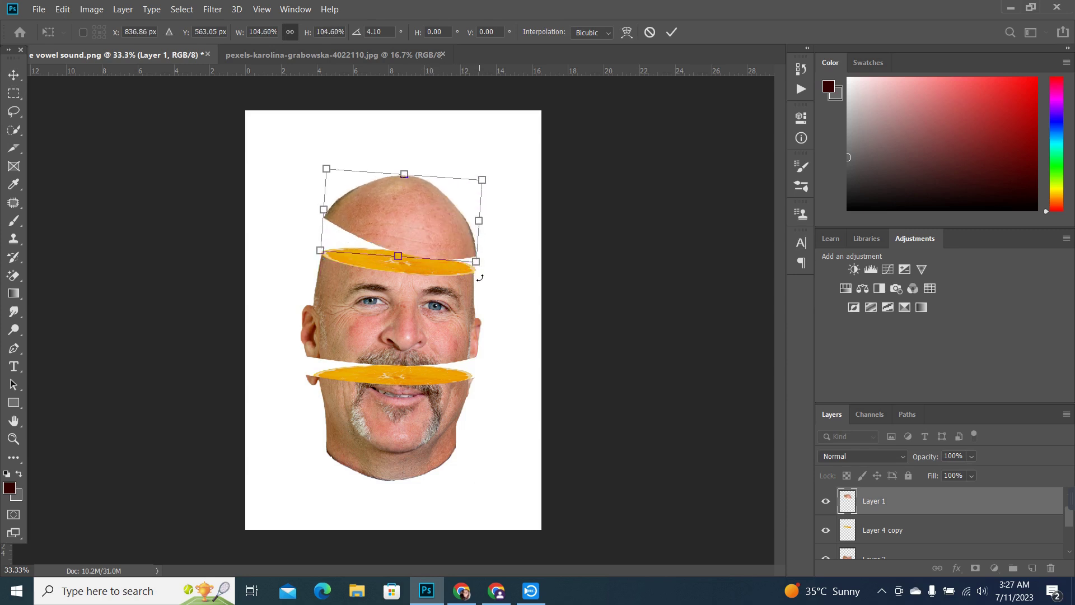
Tilt the head top open to about 11°, scale it to about 109%, nudge it up-left, and commit
mouse_move(480, 278)
left_mouse_down()
mouse_move(500, 267)
mouse_move(454, 250)
left_mouse_up()
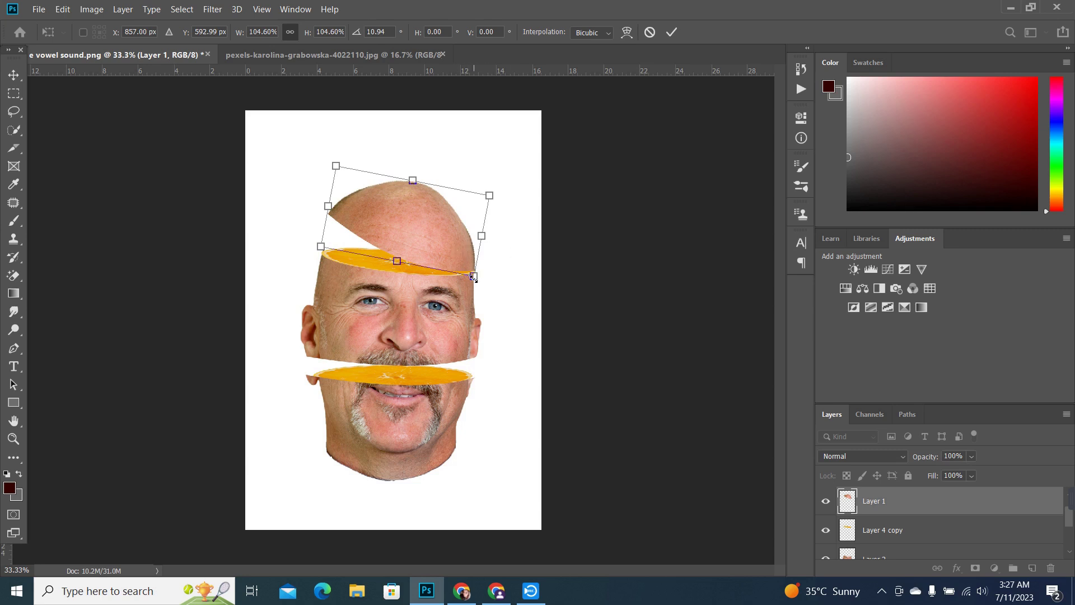
left_click_drag(474, 276, 479, 279)
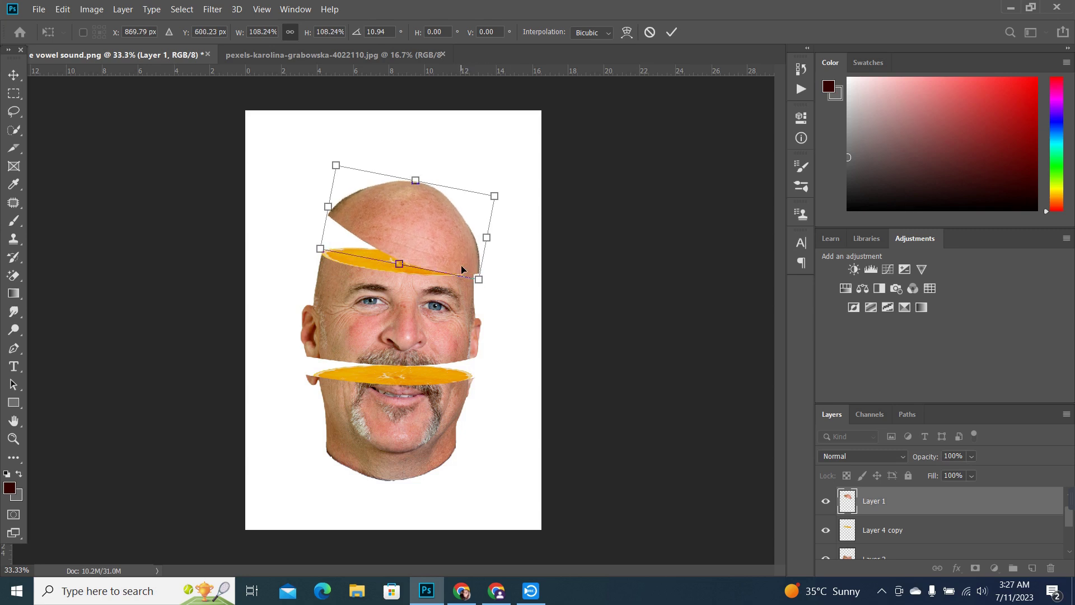
key("Up")
key("Up")
key("Up")
key("Up")
key("Up")
key("Up")
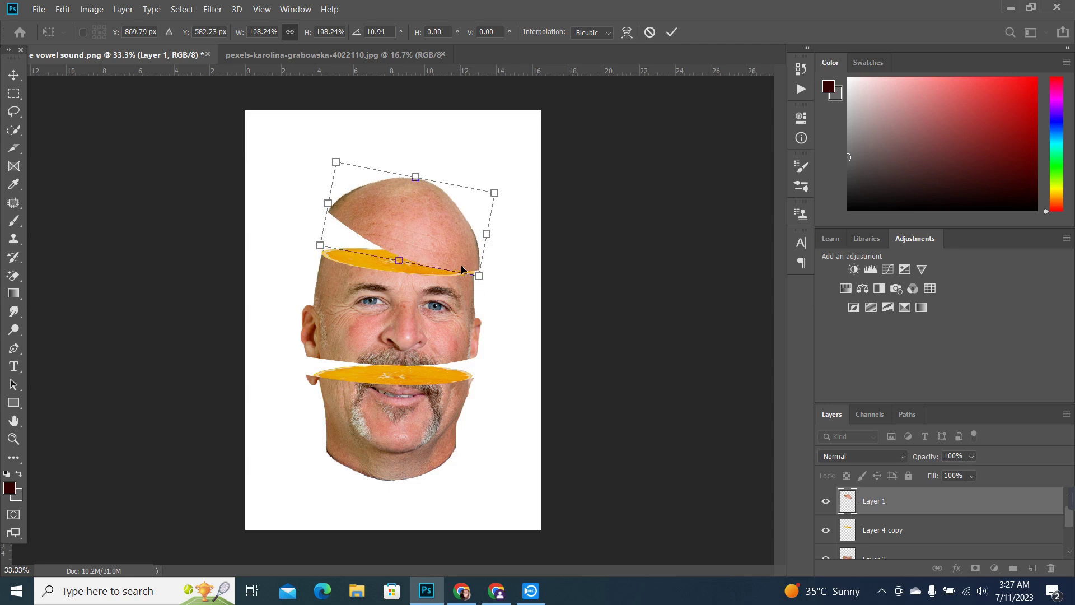
key("Left")
key("Left")
key("Left")
key("Left")
key("Left")
key("Left")
key("Left")
key("Left")
key("Left")
key("Left")
key("Left")
key("Left")
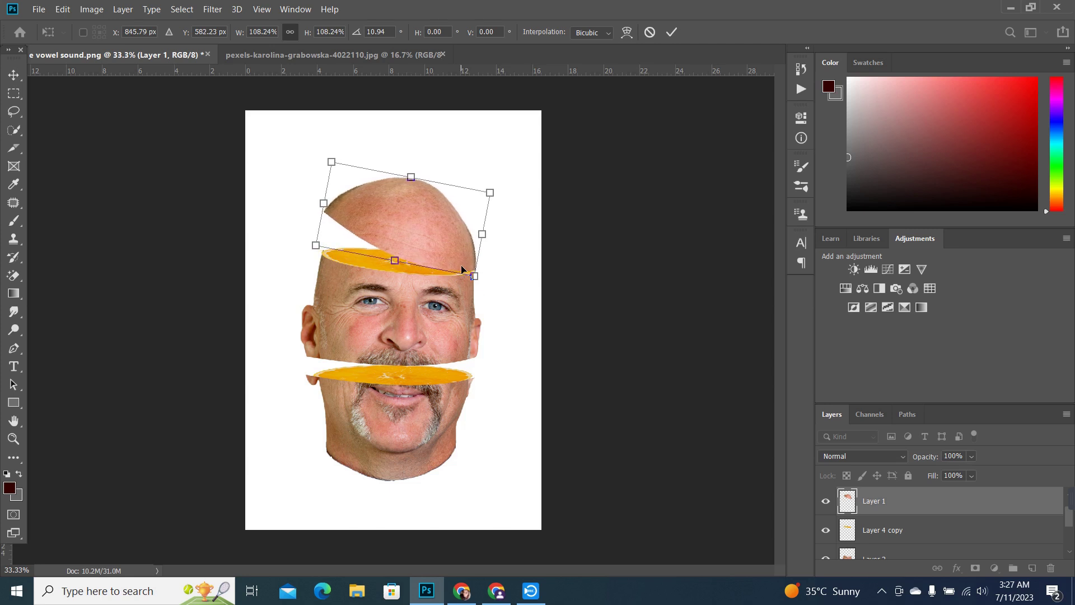
key("Left")
key("Left")
key("Left")
left_click_drag(474, 275, 474, 278)
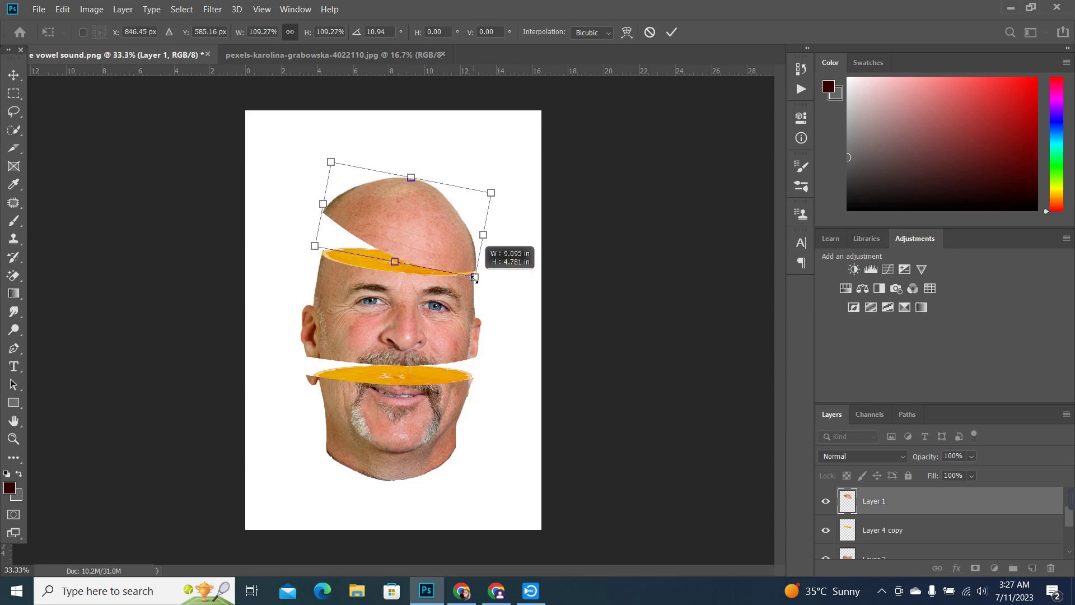
left_click(672, 32)
Nudge the tilted head top right and down onto the forehead orange slice, then zoom to 50%
left_click_drag(455, 238, 452, 238)
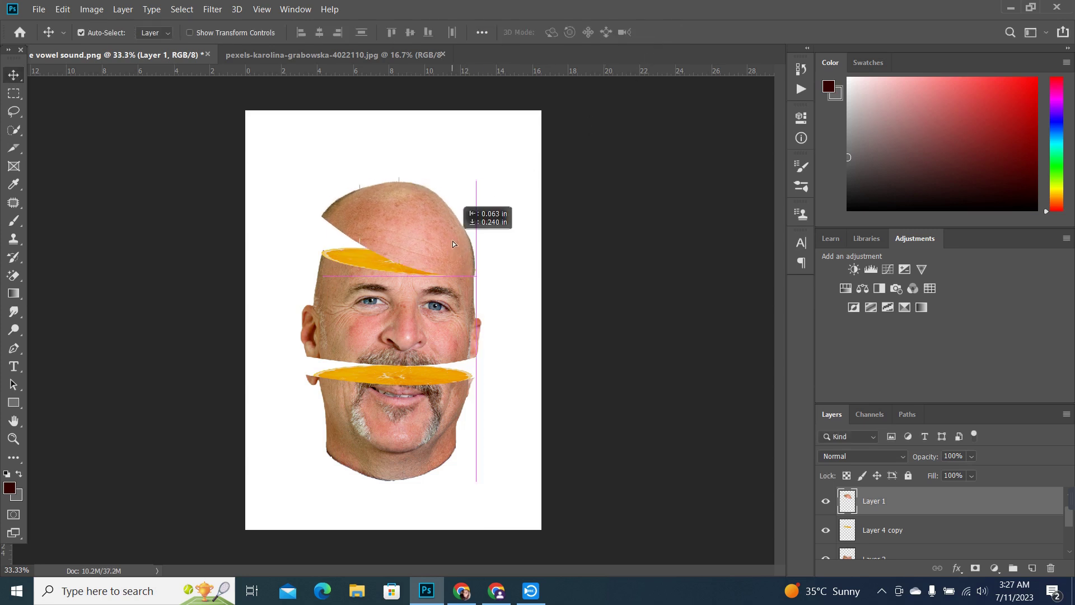
key("Right")
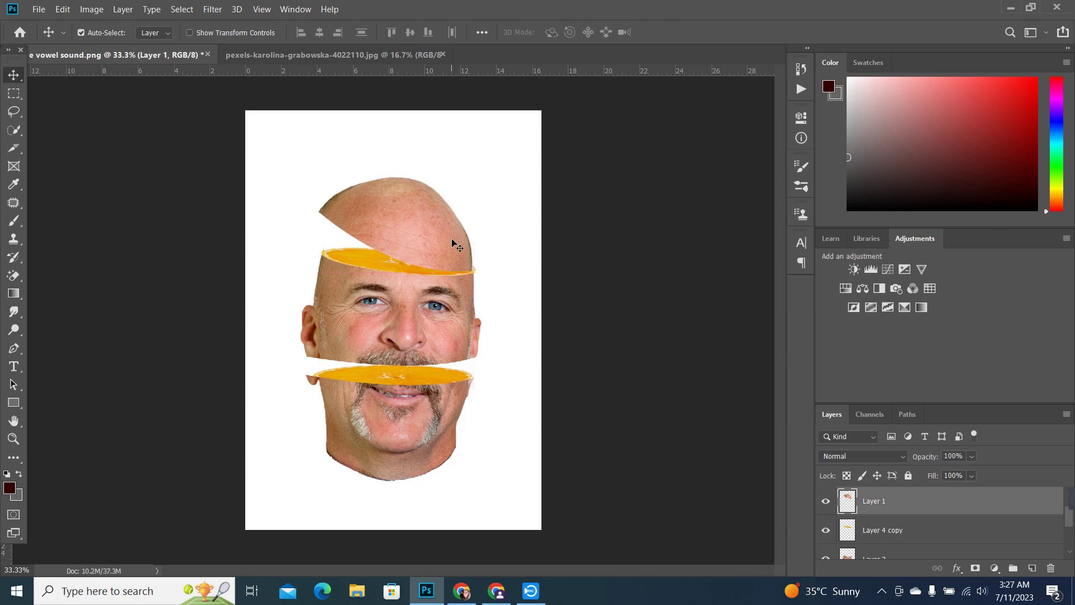
key("Right")
key("Right")
key("Down")
key("Down")
key("Down")
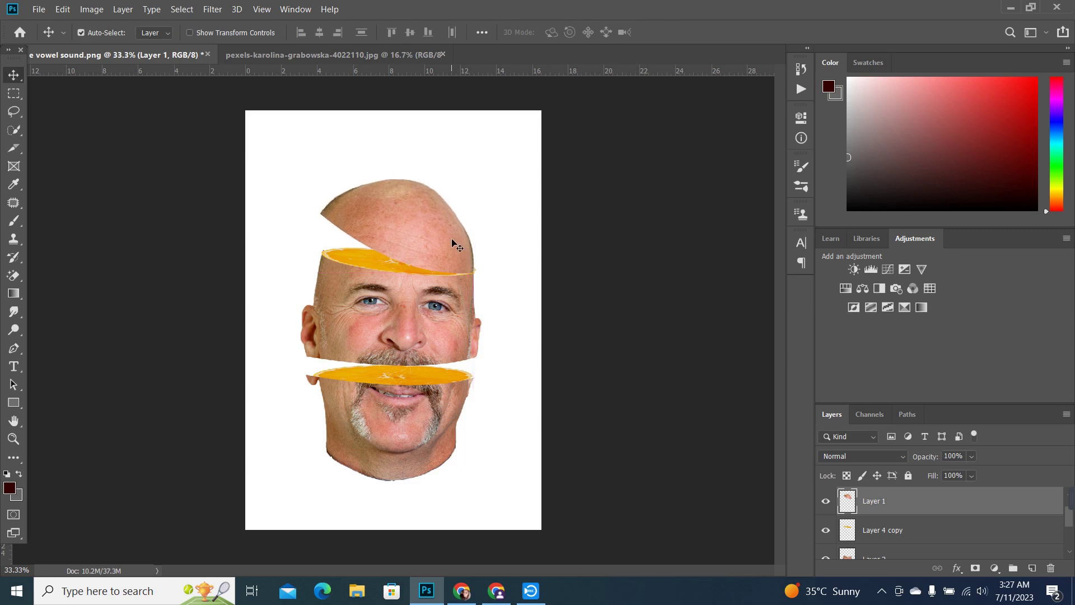
key("Down")
key("Down")
key("Right")
key("Down")
key("Down")
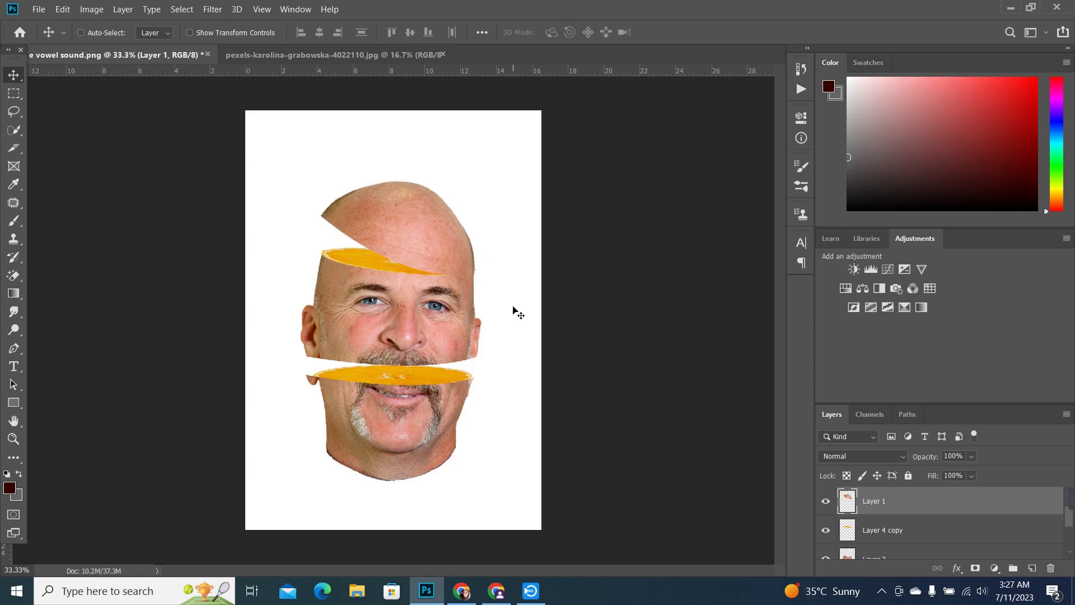
key("ctrl+plus")
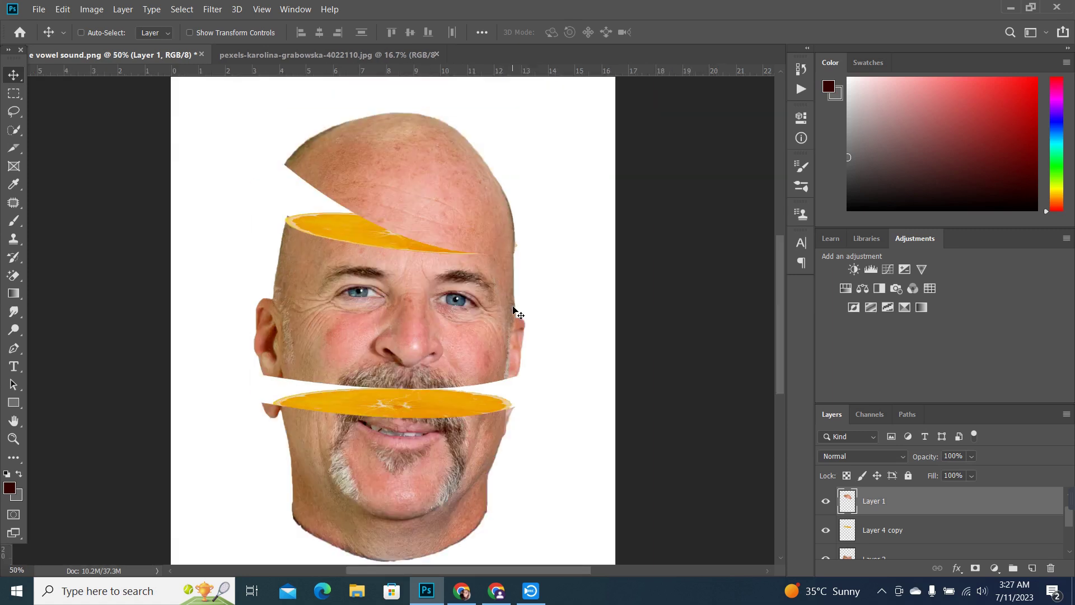